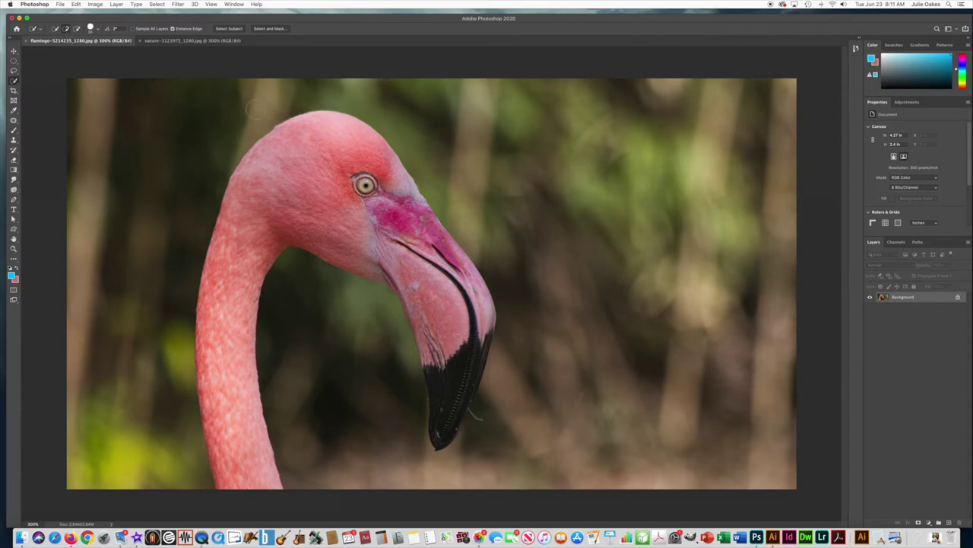
Step: Select the flamingo's head, beak and neck with the Quick Selection tool
mouse_move(335, 131)
mouse_down()
mouse_move(305, 160)
mouse_move(342, 168)
mouse_move(348, 196)
mouse_move(404, 221)
mouse_move(405, 239)
mouse_move(446, 302)
mouse_move(448, 406)
mouse_up()
drag(234, 274, 226, 422)
Step: Add the missing patch at the base of the lower beak back to the selection, using a smaller brush
super+click(395, 296)
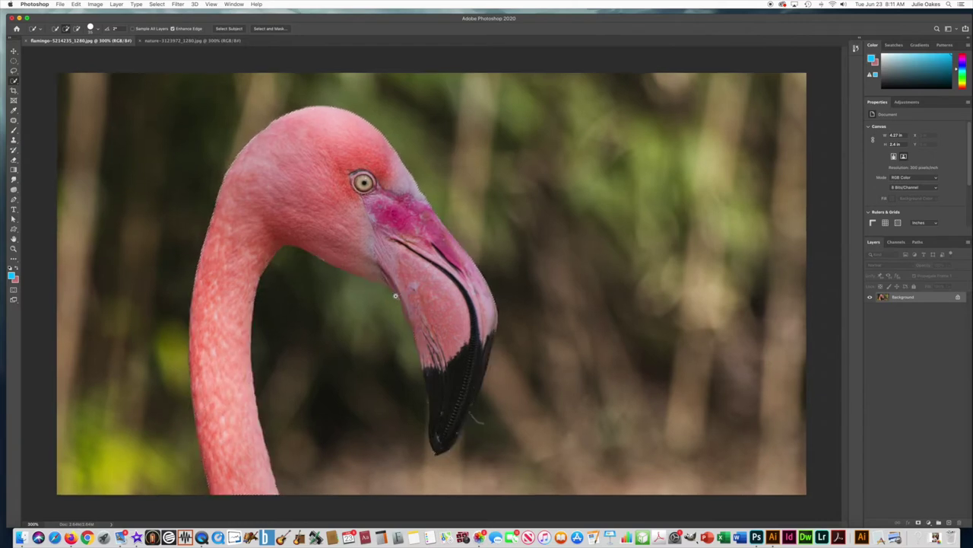
super+click(395, 295)
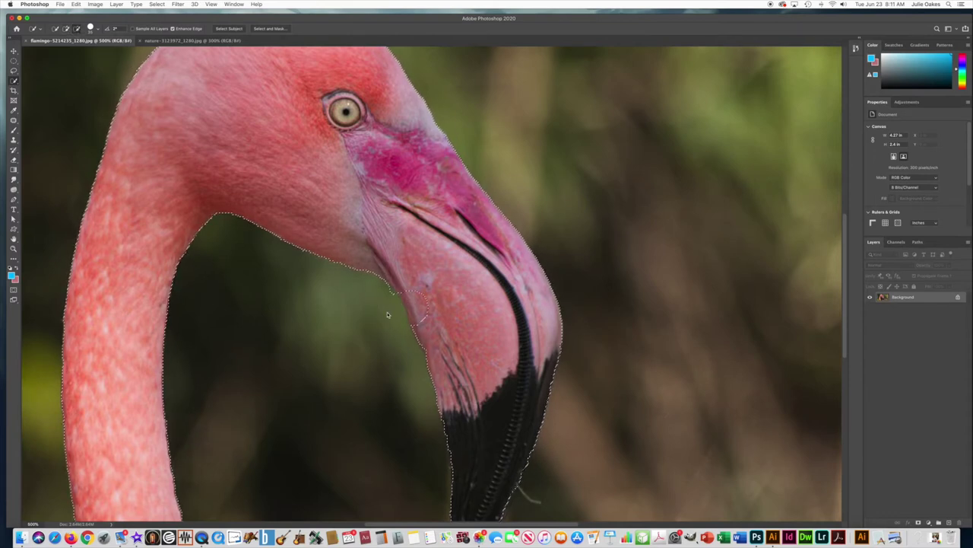
scroll(378, 310, down, 1)
scroll(378, 310, right, 1)
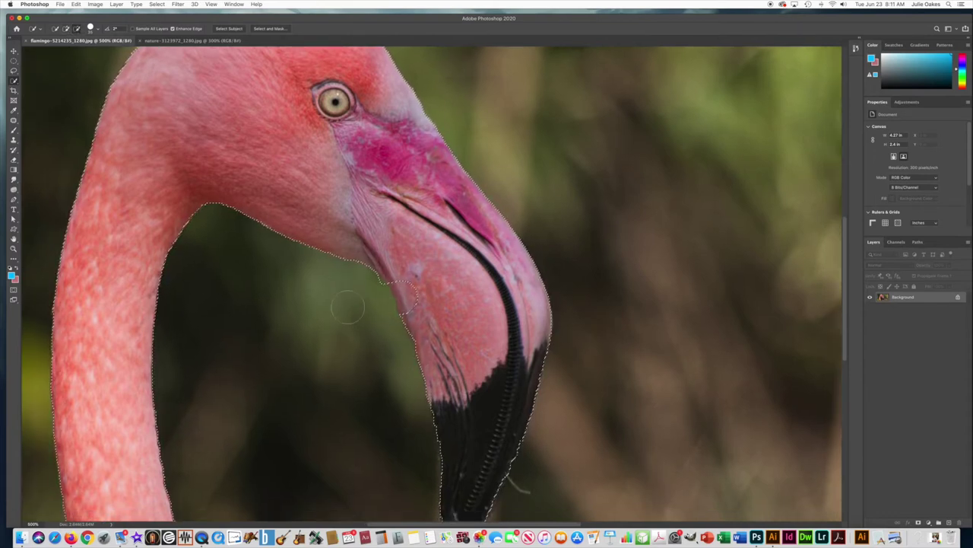
click(66, 28)
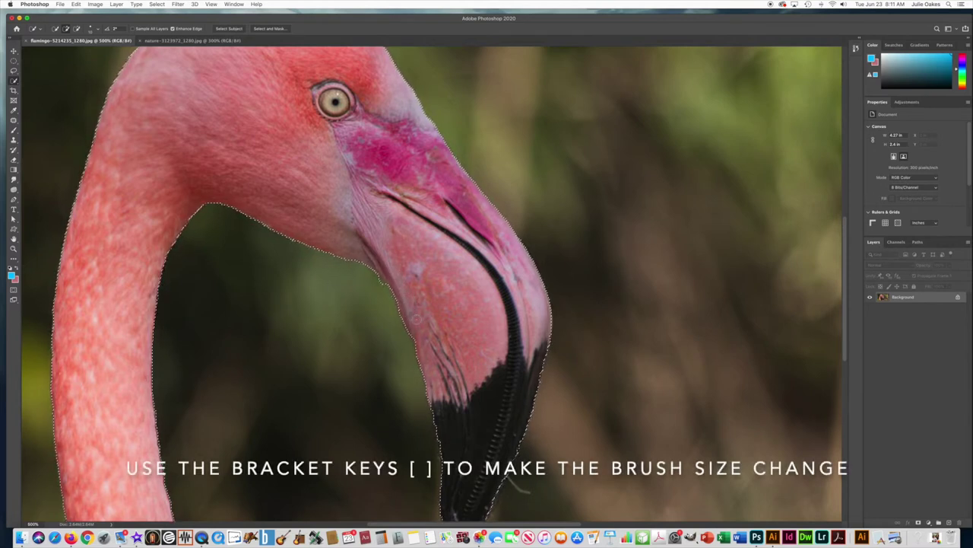
Step: Subtract the sliver of background beside the throat from the flamingo selection and check the outline down to the beak tip
scroll(431, 283, down, 3)
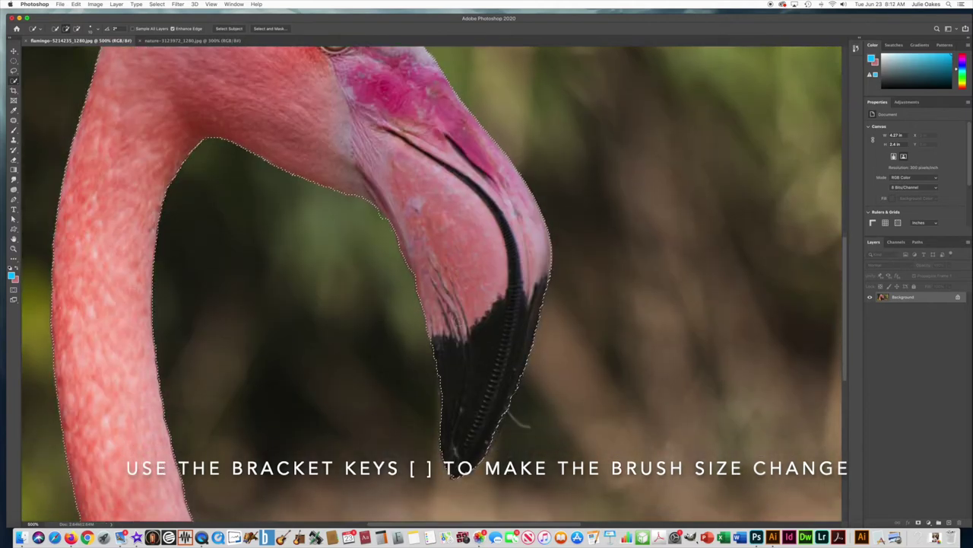
scroll(432, 285, up, 4)
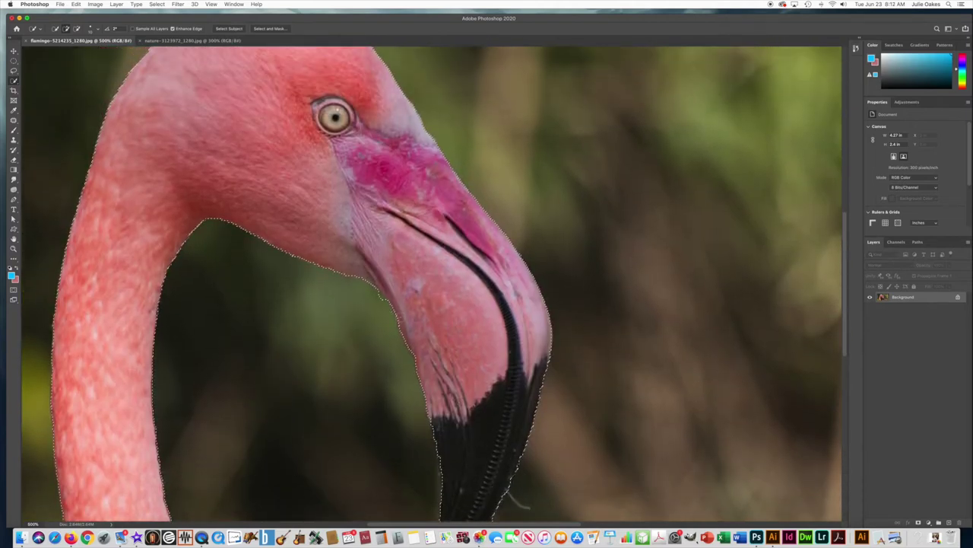
scroll(377, 302, up, 1)
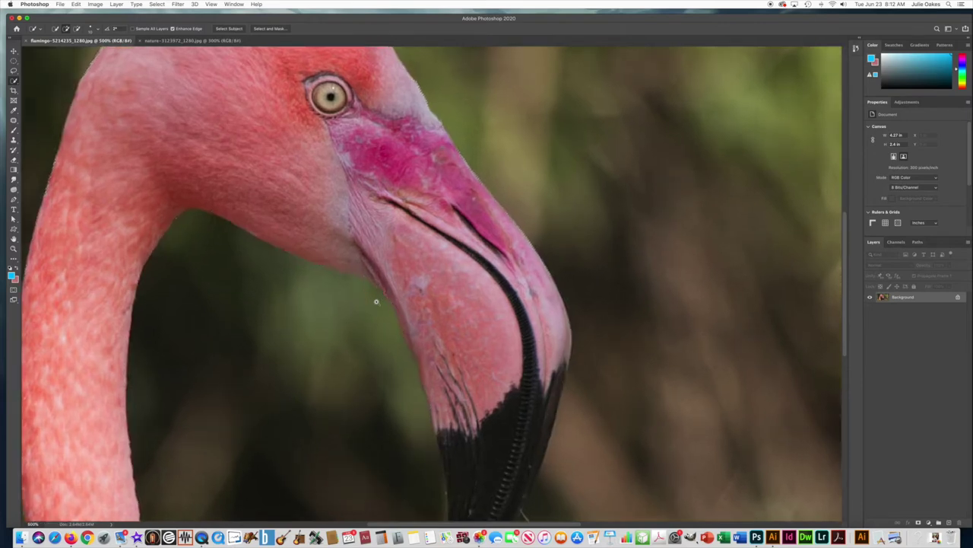
super+click(376, 301)
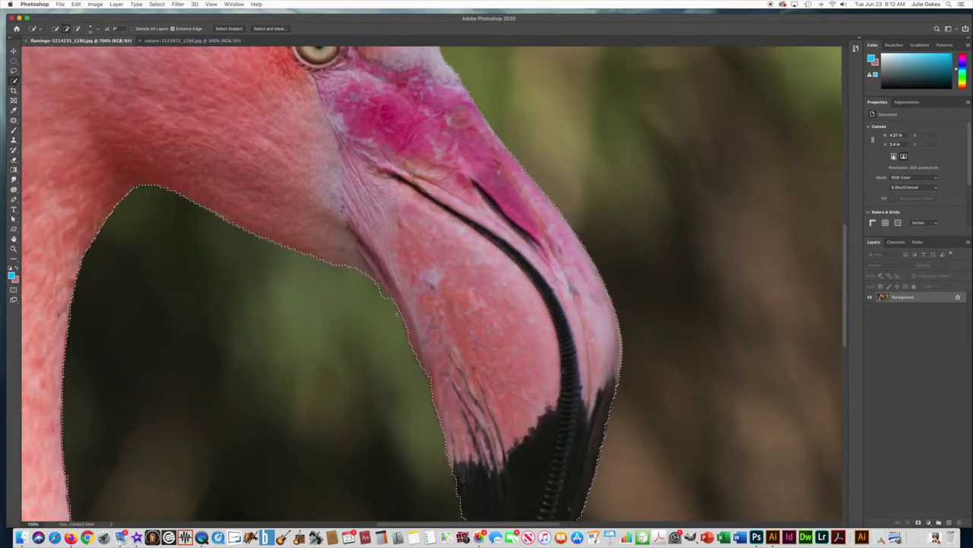
click(78, 28)
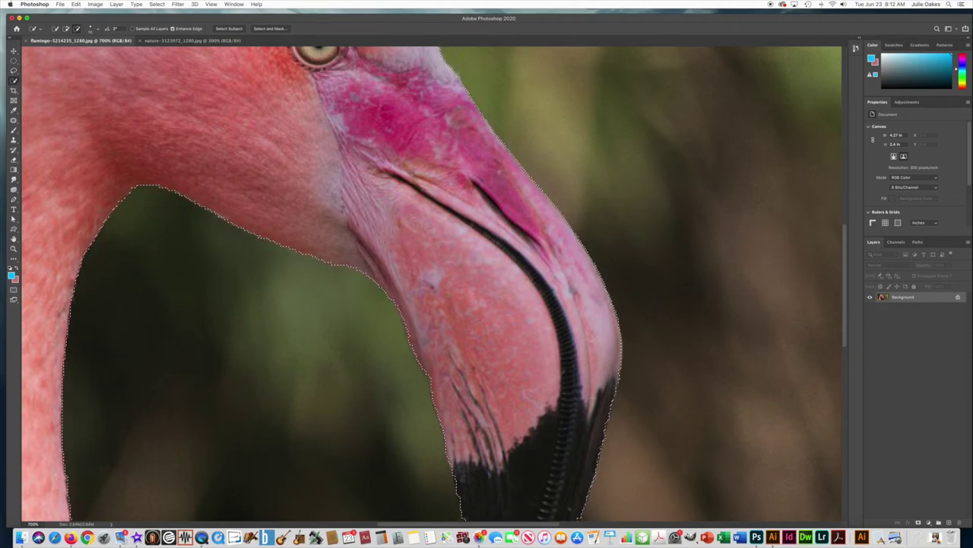
scroll(312, 180, down, 1)
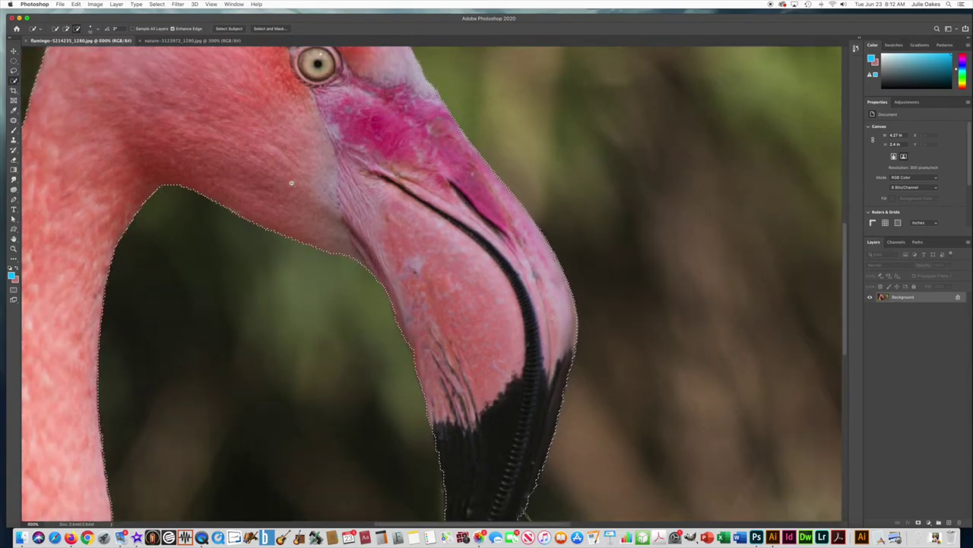
scroll(434, 369, up, 1)
drag(434, 369, 451, 252)
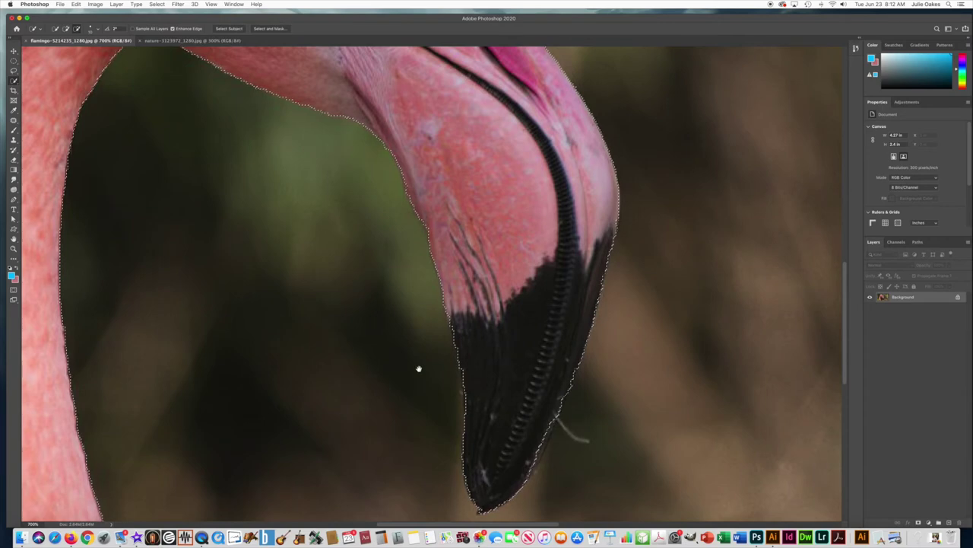
Step: Copy the selected flamingo and paste it into the snake image nature-3123972_1280.jpg
scroll(148, 388, down, 1)
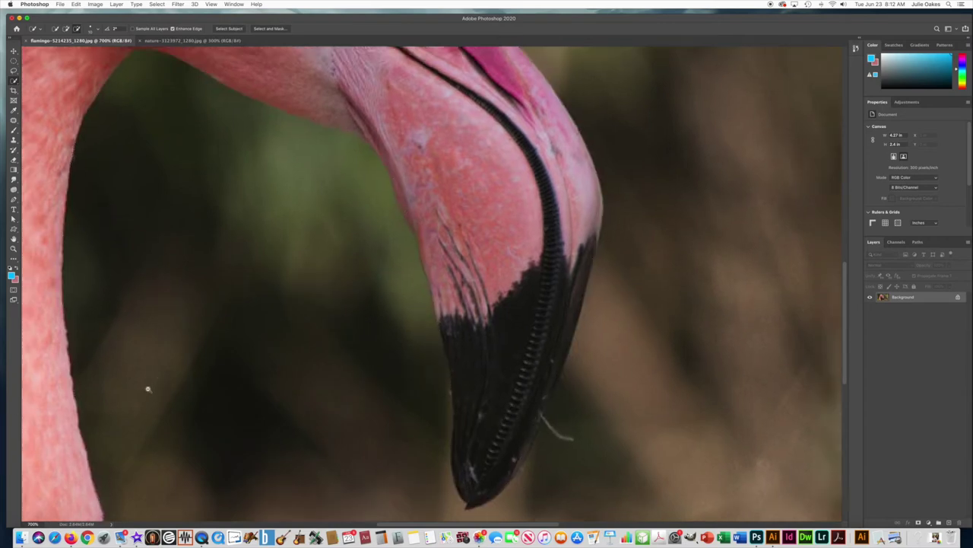
scroll(149, 389, down, 4)
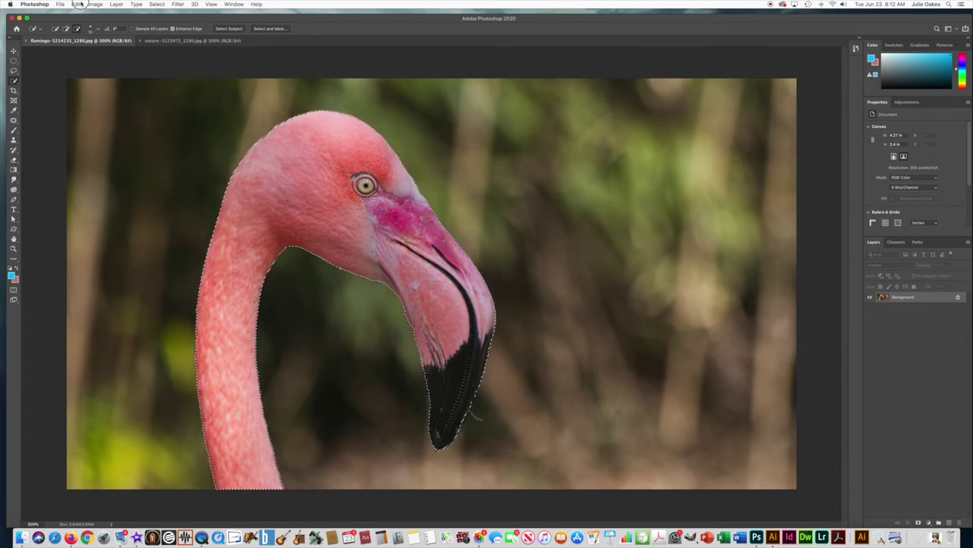
click(76, 5)
click(83, 58)
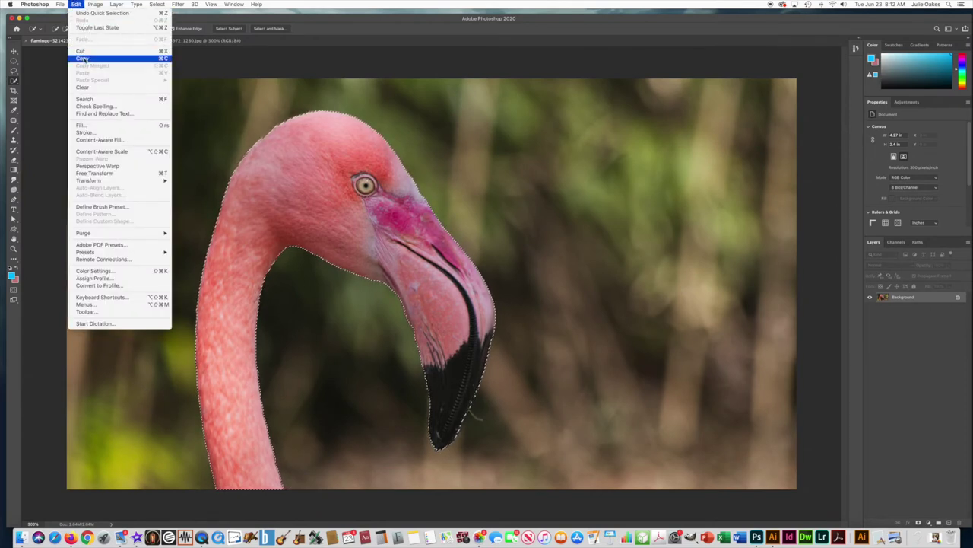
click(167, 40)
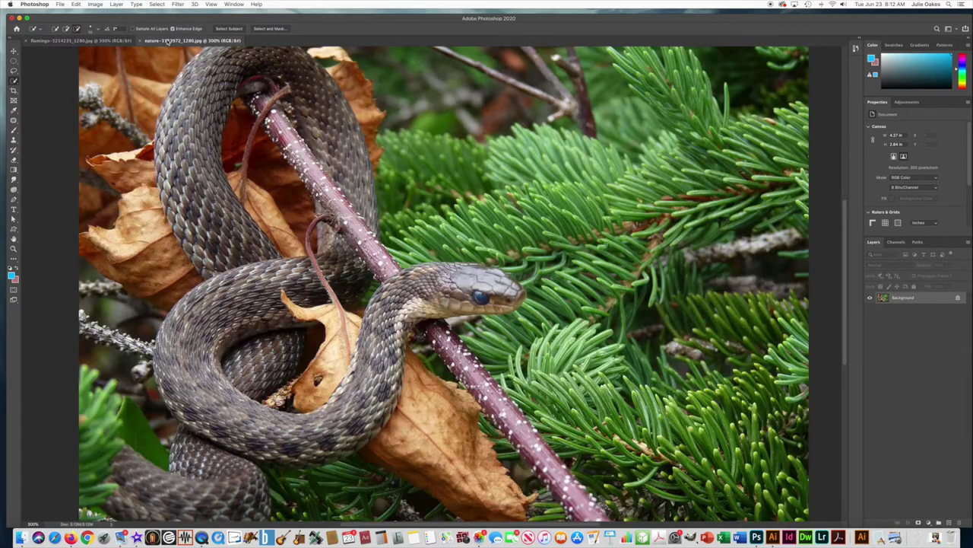
click(77, 4)
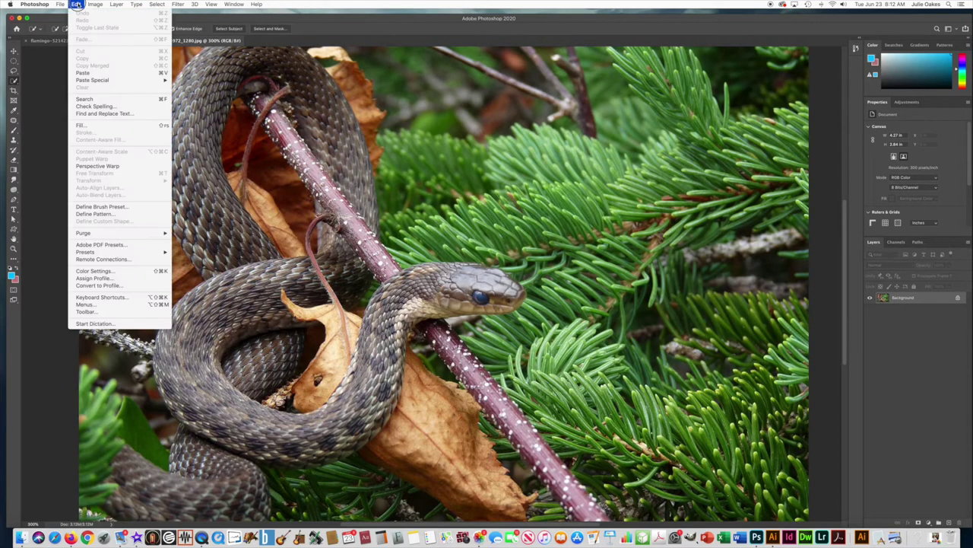
click(93, 72)
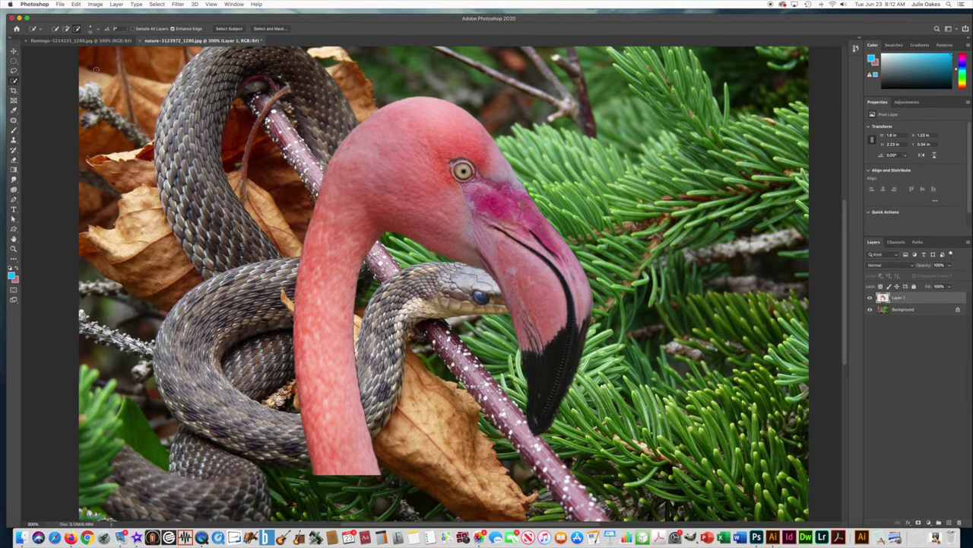
Step: Scale the pasted flamingo proportionally to about 61% with Free Transform and place its head over the snake's head
key(super+t)
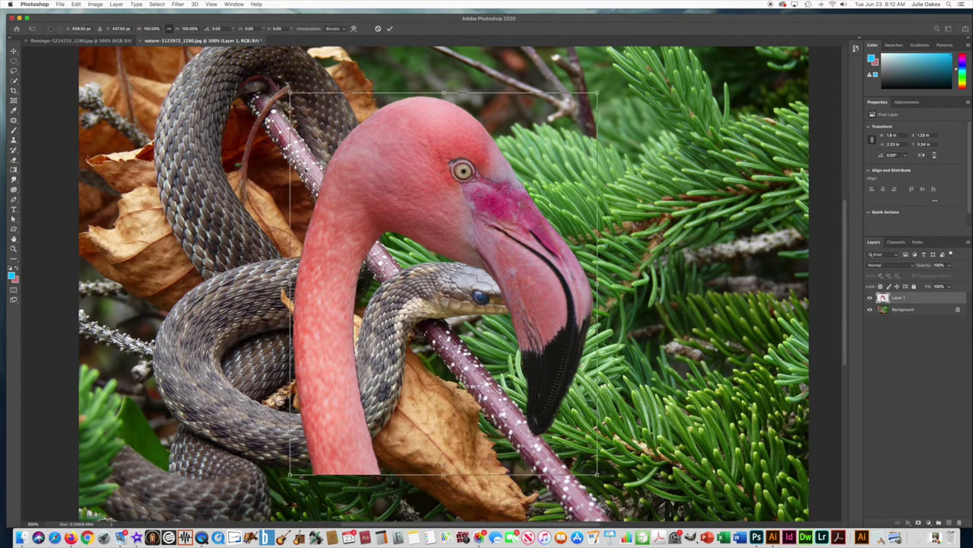
key(super+minus)
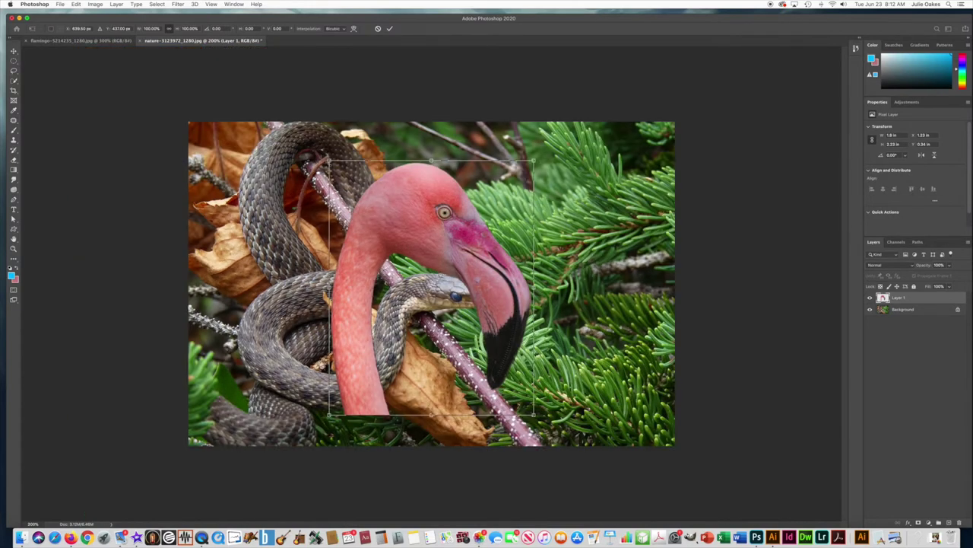
drag(329, 160, 387, 233)
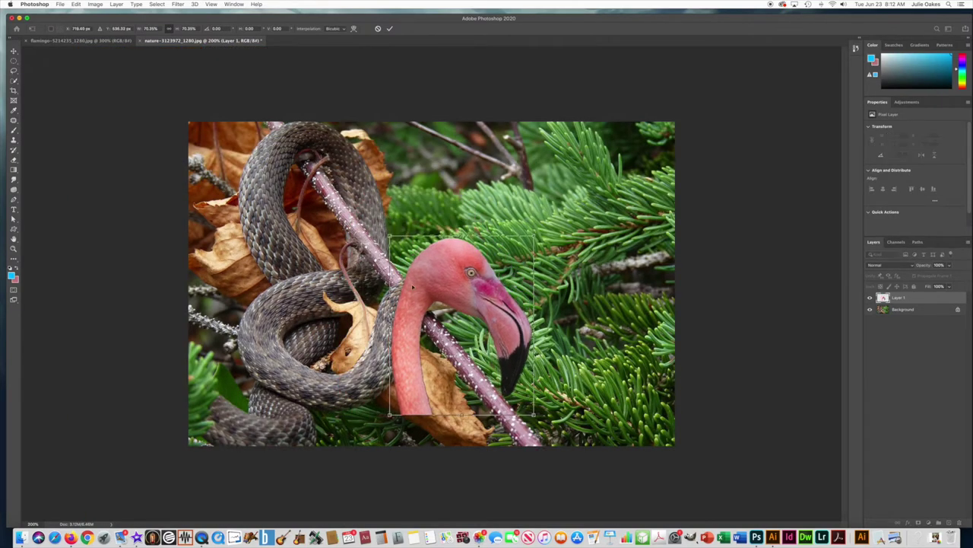
mouse_move(440, 282)
mouse_down()
mouse_move(515, 297)
mouse_move(426, 325)
mouse_move(423, 285)
mouse_up()
drag(376, 248, 404, 286)
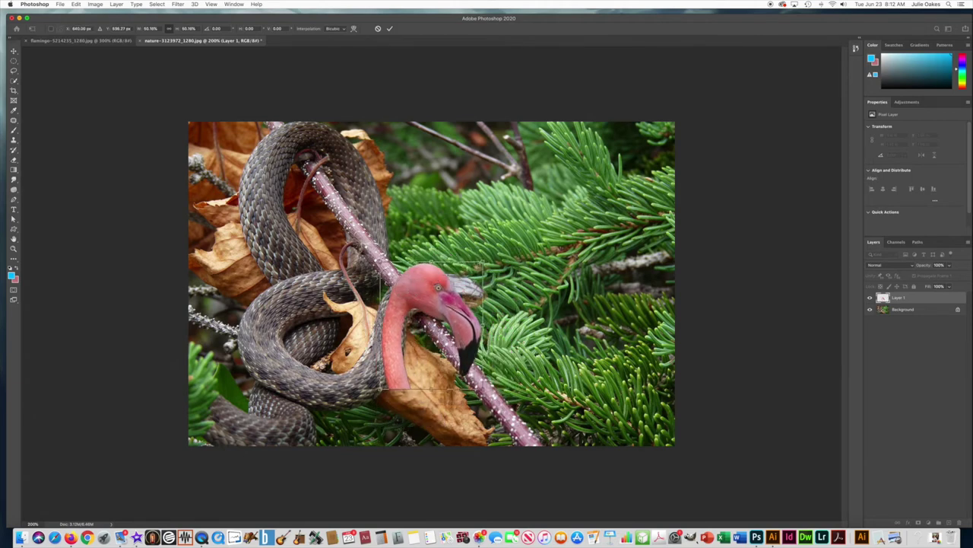
drag(483, 262, 526, 227)
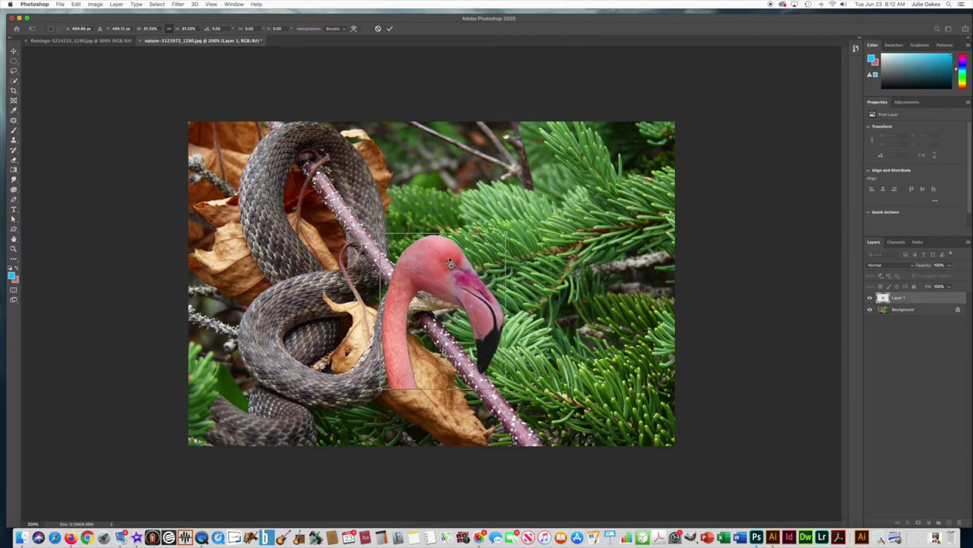
drag(432, 271, 428, 297)
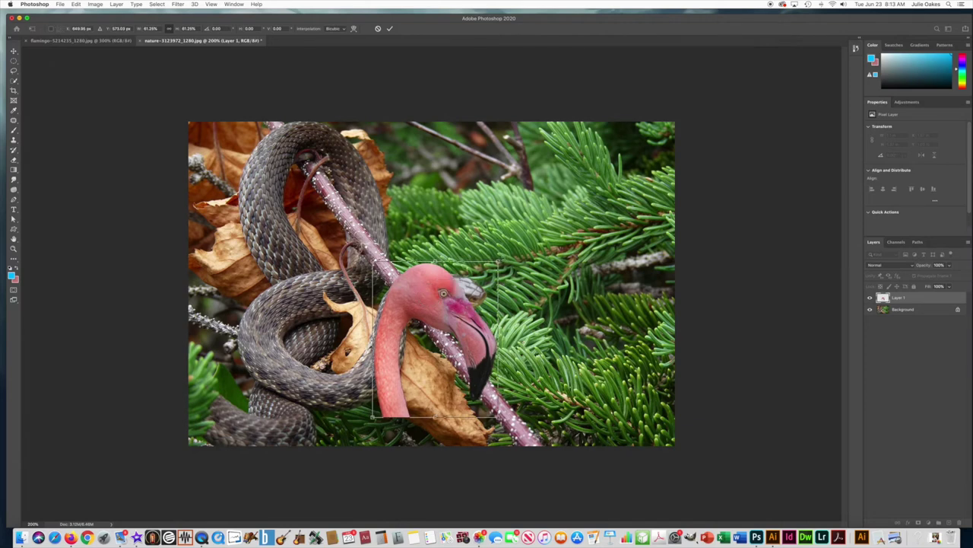
Step: Rotate the flamingo about 21° counterclockwise, align its neck with the snake's neck, and apply the transform
drag(499, 257, 507, 236)
mouse_move(411, 307)
mouse_down()
mouse_move(465, 290)
mouse_move(426, 292)
mouse_move(419, 280)
mouse_move(418, 293)
mouse_up()
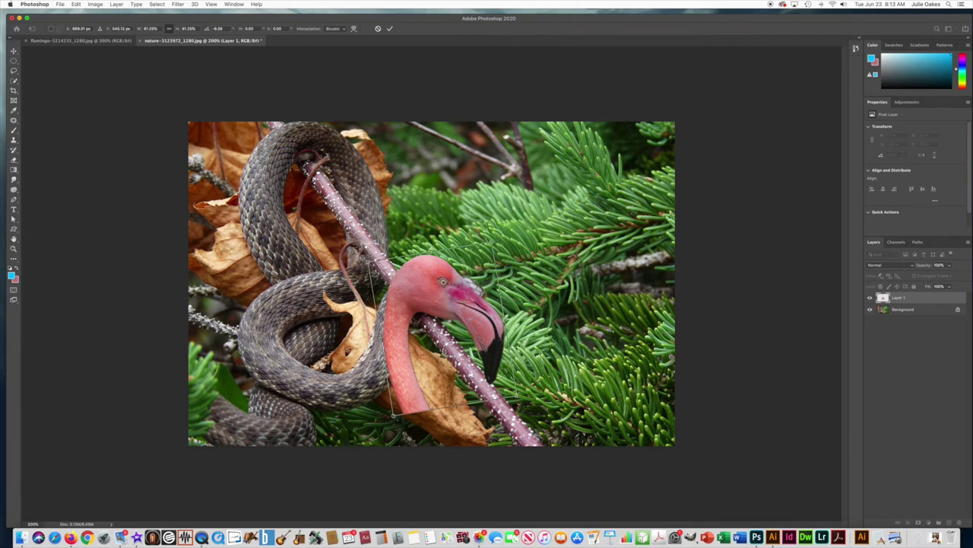
drag(516, 394, 517, 395)
drag(495, 356, 499, 350)
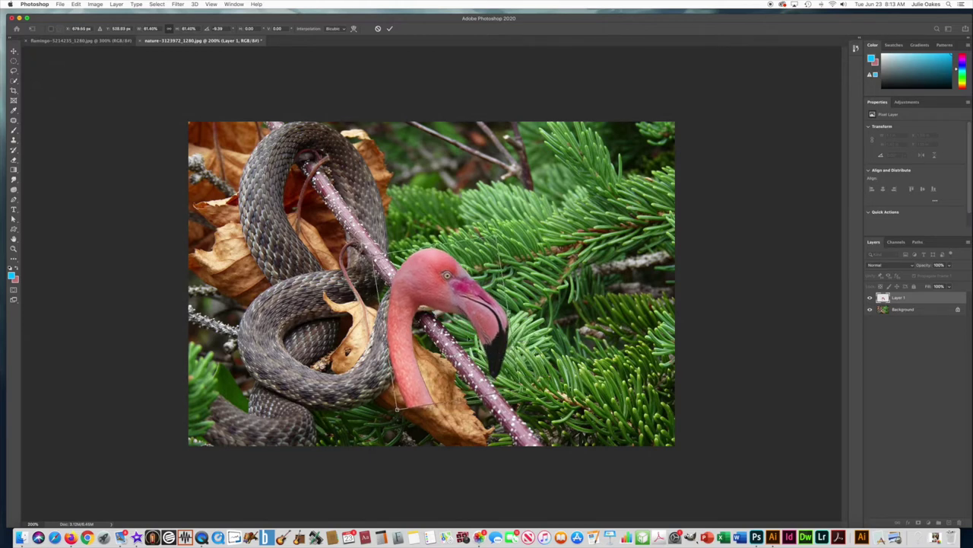
drag(372, 237, 362, 270)
mouse_move(421, 295)
mouse_down()
mouse_move(423, 279)
mouse_move(420, 297)
mouse_up()
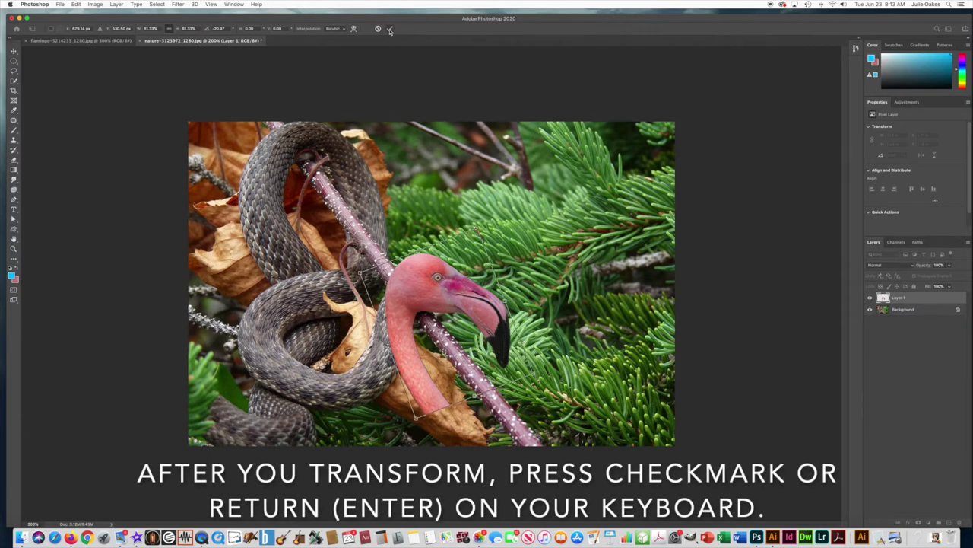
click(389, 29)
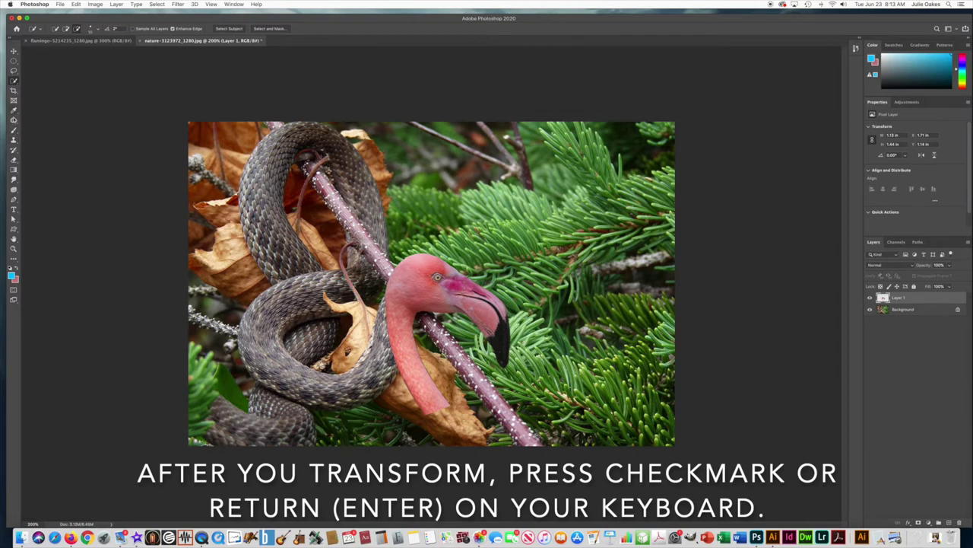
Step: Erase the flamingo's lower neck with a soft Eraser, blending the remaining pink into the snake's scales below the head
click(13, 160)
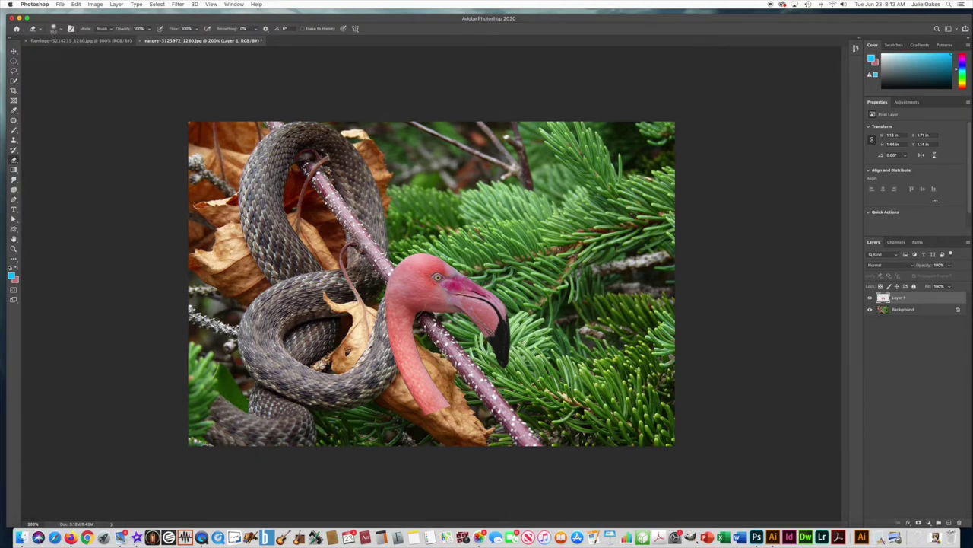
click(432, 408)
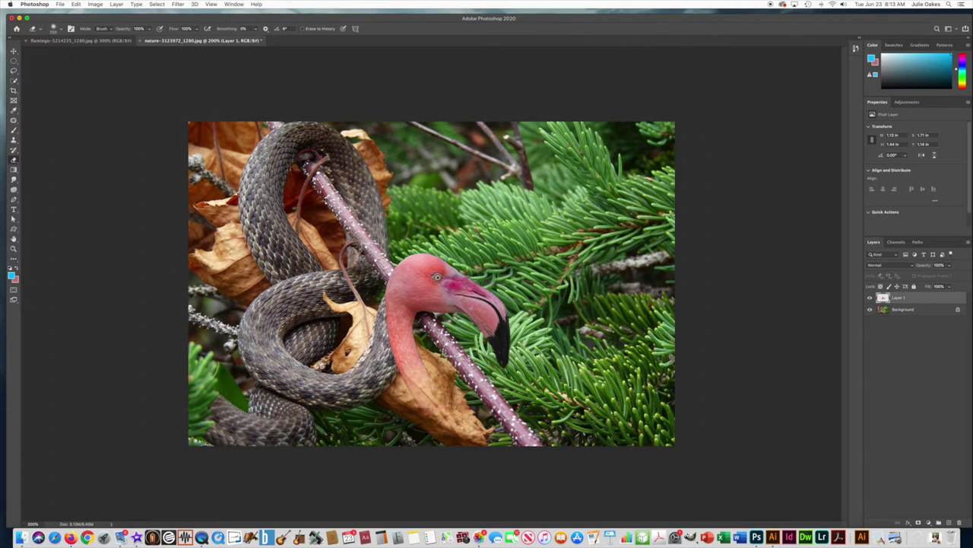
click(410, 385)
click(403, 368)
click(402, 361)
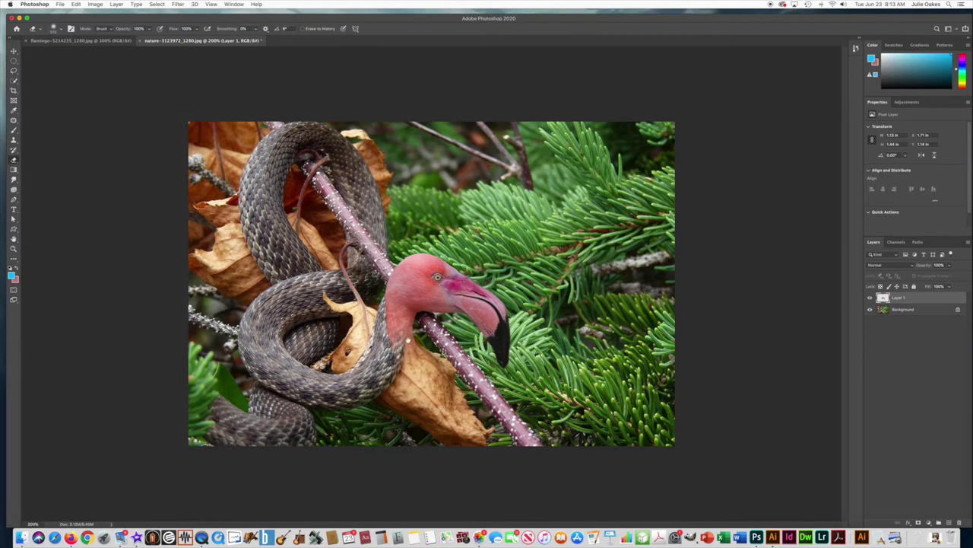
scroll(409, 344, up, 5)
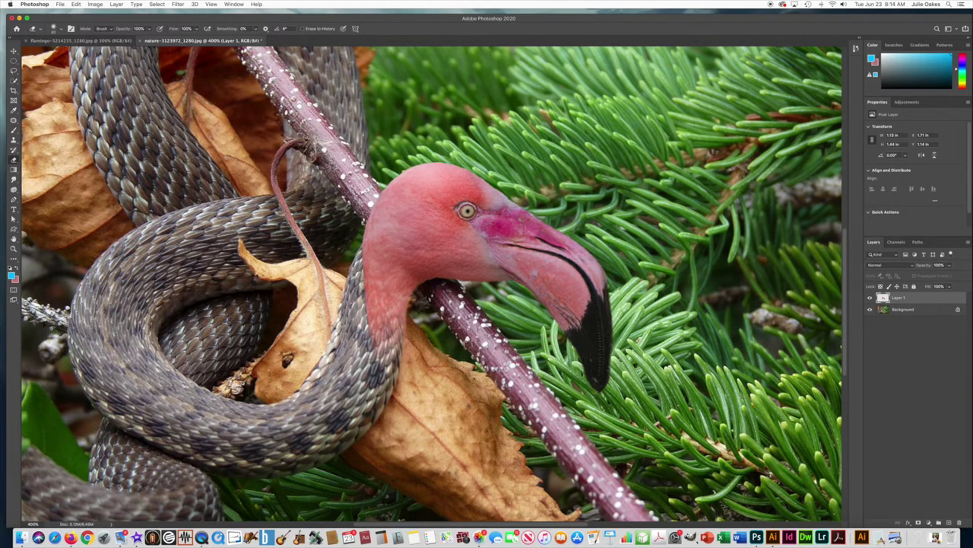
drag(374, 276, 400, 303)
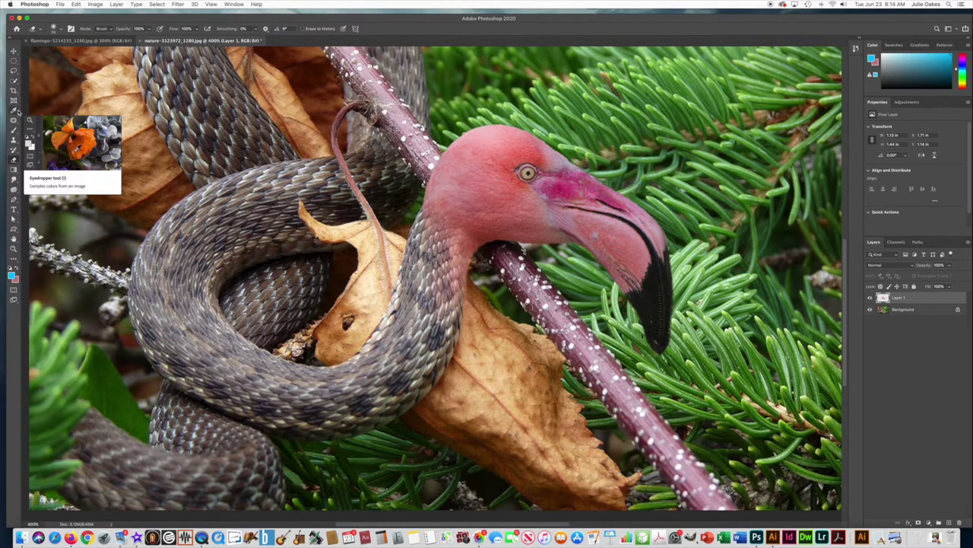
Step: Sample the pink of the flamingo's head as the foreground colour and activate the Brush tool
click(13, 110)
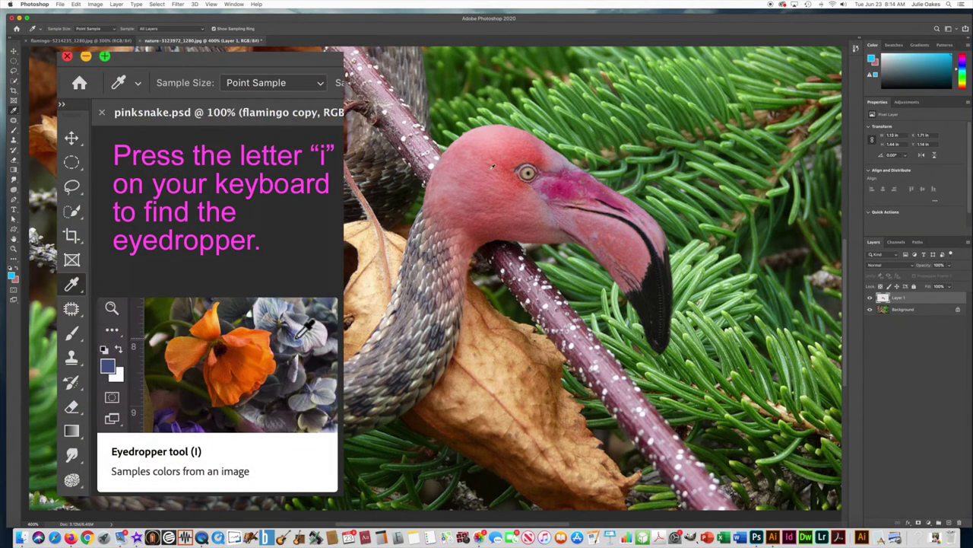
click(493, 166)
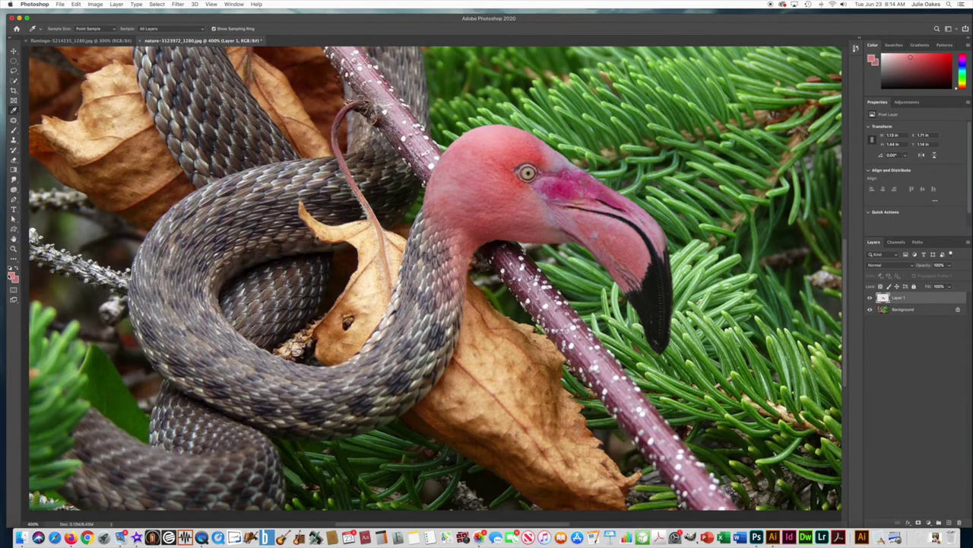
click(13, 130)
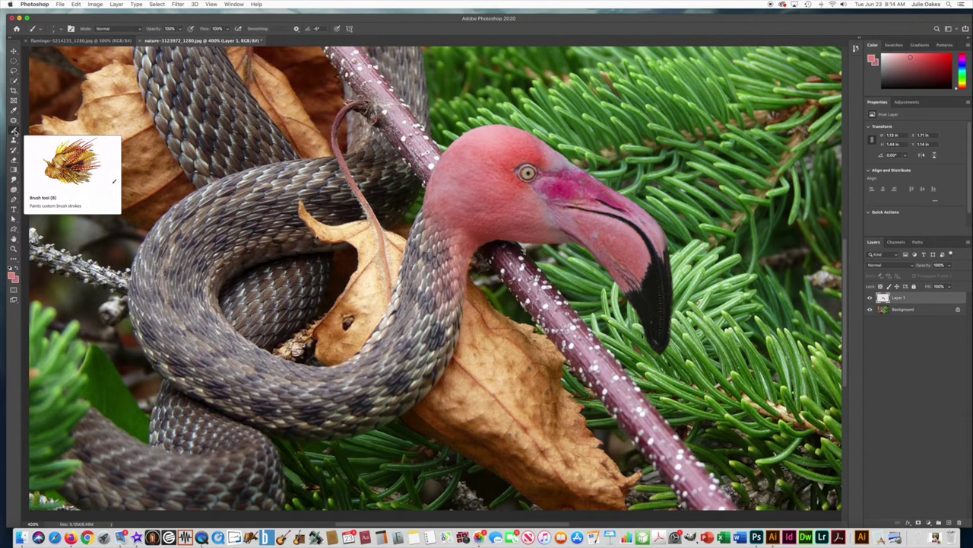
Step: Raise the brush hardness to its maximum for hard-edged strokes
click(51, 28)
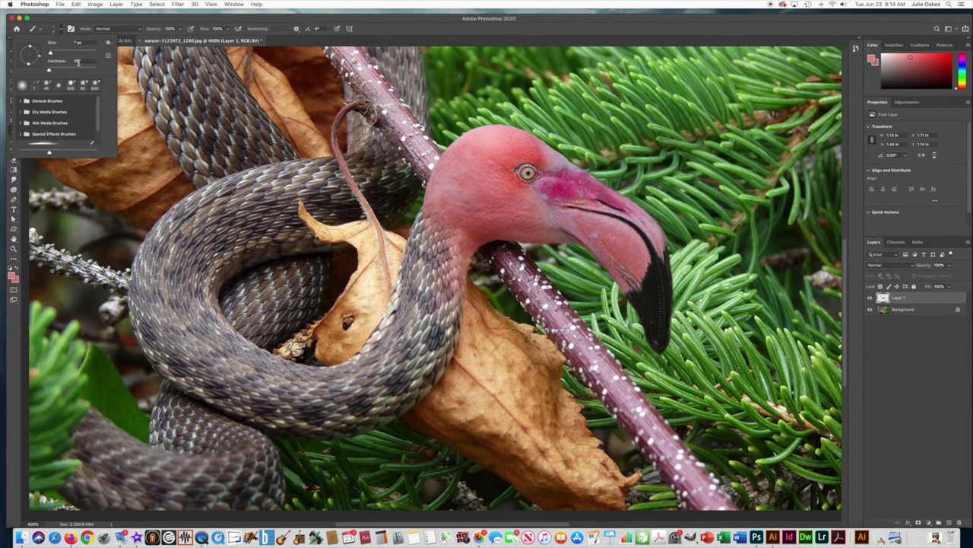
drag(51, 71, 110, 69)
double_click(78, 61)
Step: Rename the pasted head's layer as flamingo and add a new layer named pink above it
double_click(898, 297)
text(fl)
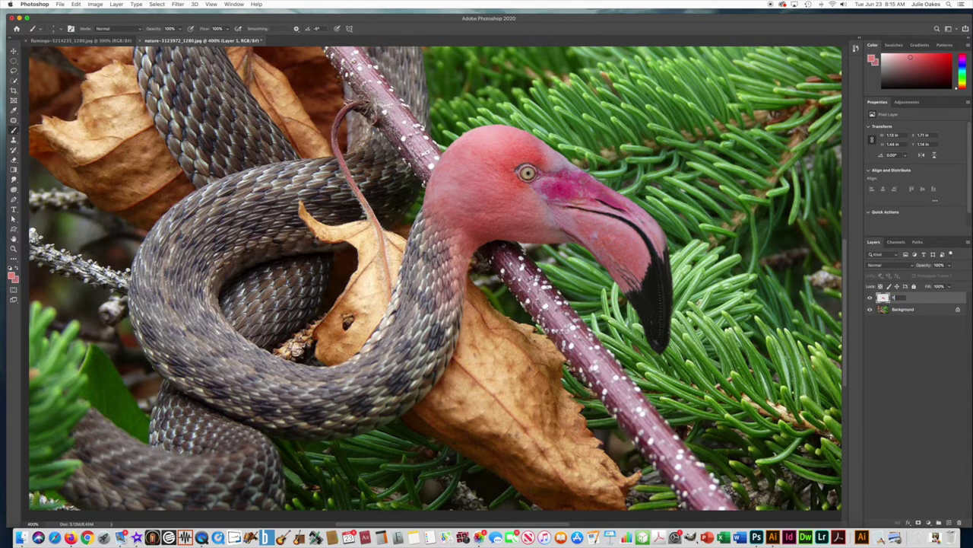
text(lamingo)
key(Return)
click(948, 523)
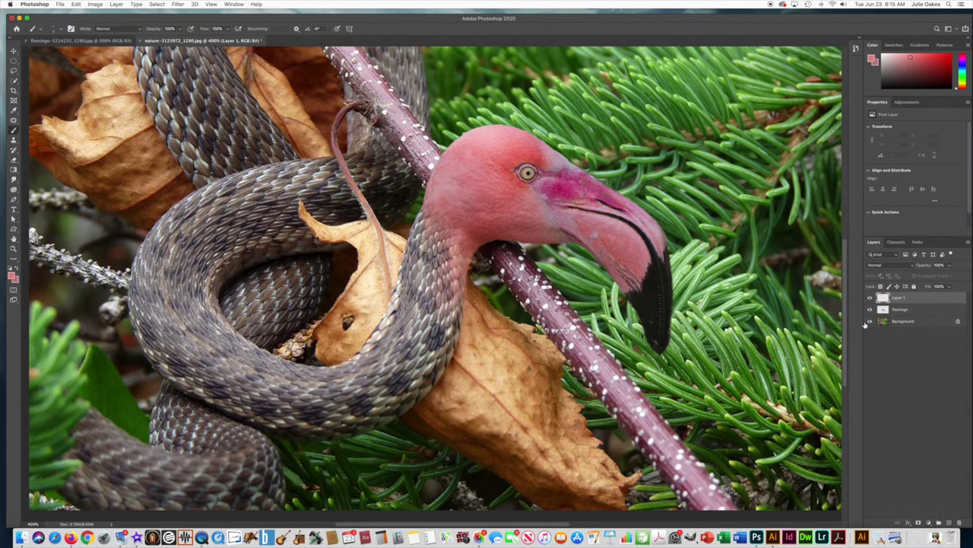
double_click(897, 298)
text(pink)
key(Return)
Step: Paint a pink patch over the snake's upper neck scales and set the pink layer's blend mode to Overlay
mouse_move(431, 233)
mouse_down()
mouse_move(421, 257)
mouse_move(426, 229)
mouse_up()
mouse_move(428, 227)
mouse_down()
mouse_move(444, 275)
mouse_move(459, 235)
mouse_move(432, 267)
mouse_move(428, 239)
mouse_move(418, 276)
mouse_move(423, 243)
mouse_move(423, 286)
mouse_up()
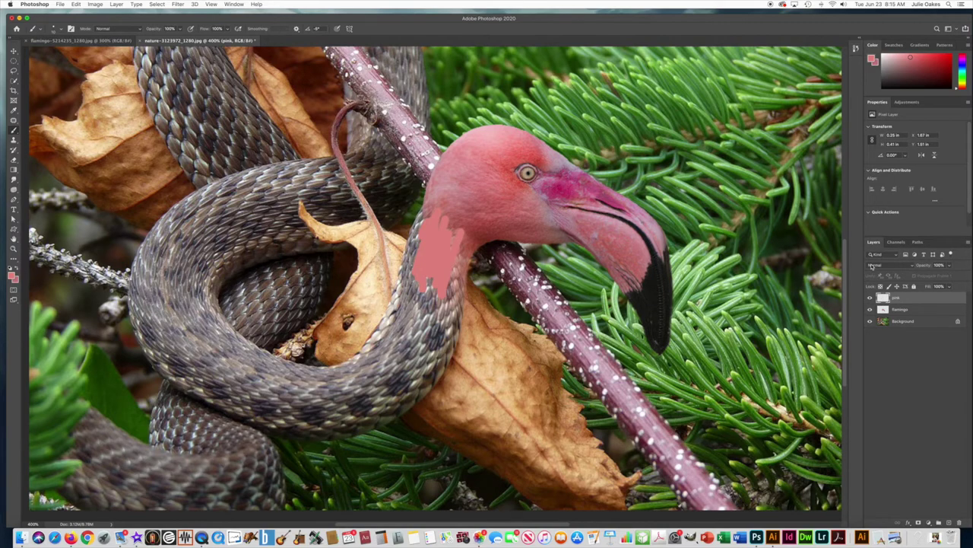
click(873, 266)
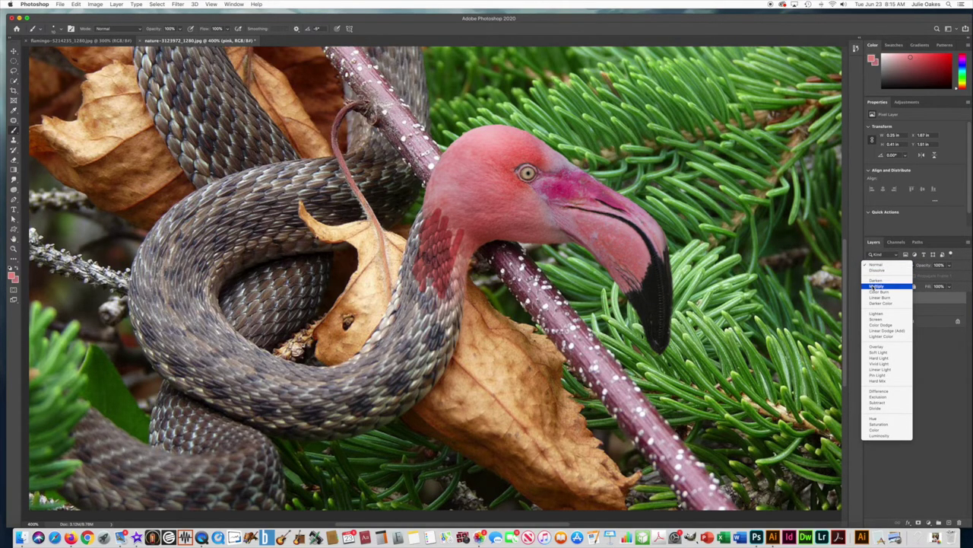
click(877, 347)
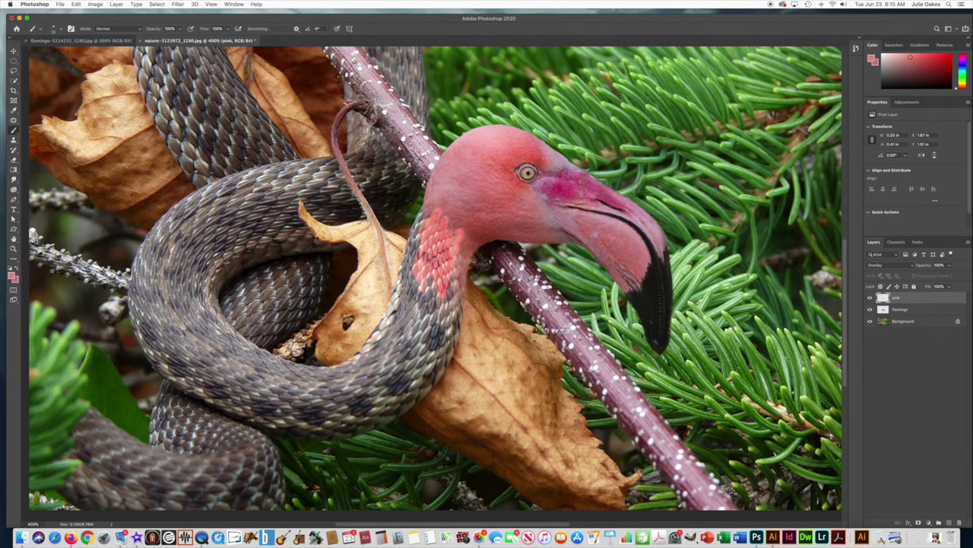
Step: Hide the flamingo layer and paint pink along the snake's neck, from the back of its head down to the bottom of the curve
click(870, 298)
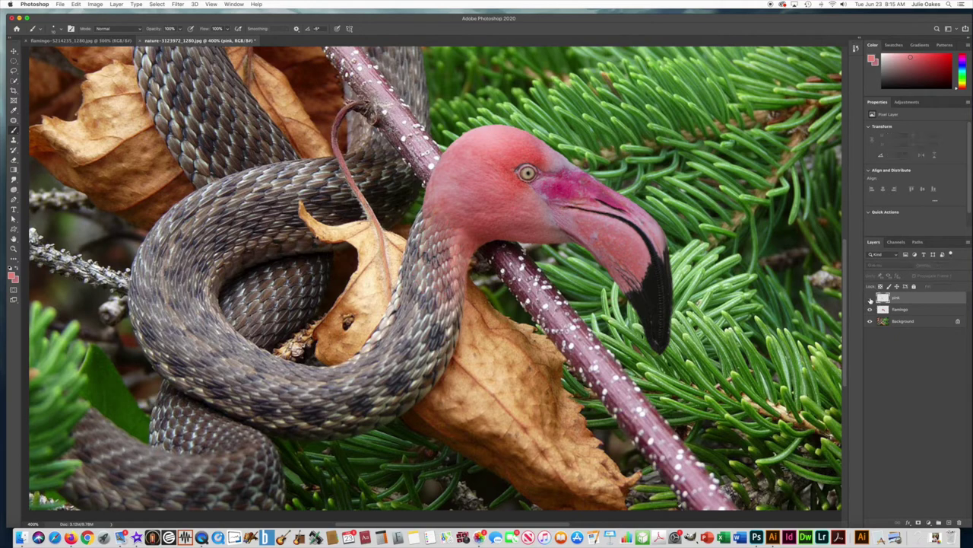
click(870, 298)
click(870, 309)
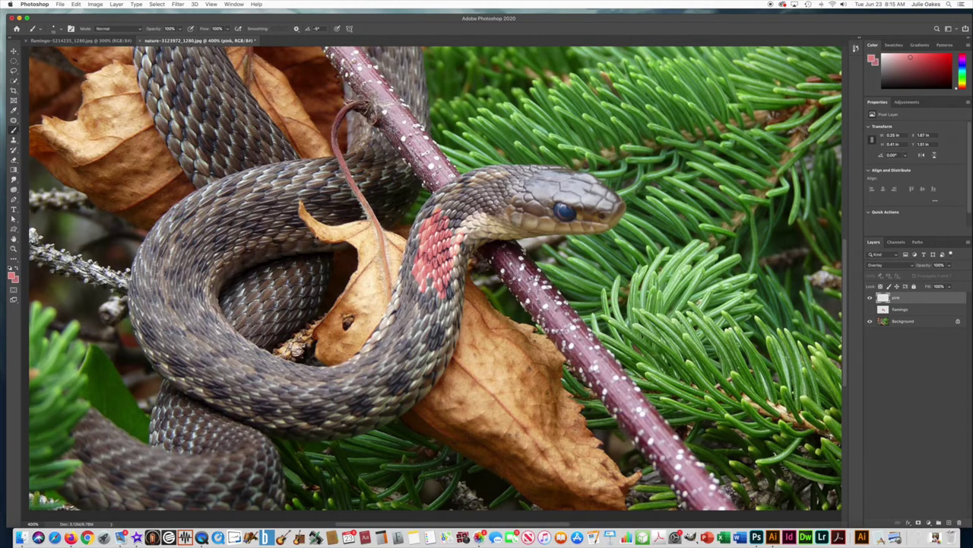
scroll(427, 238, up, 2)
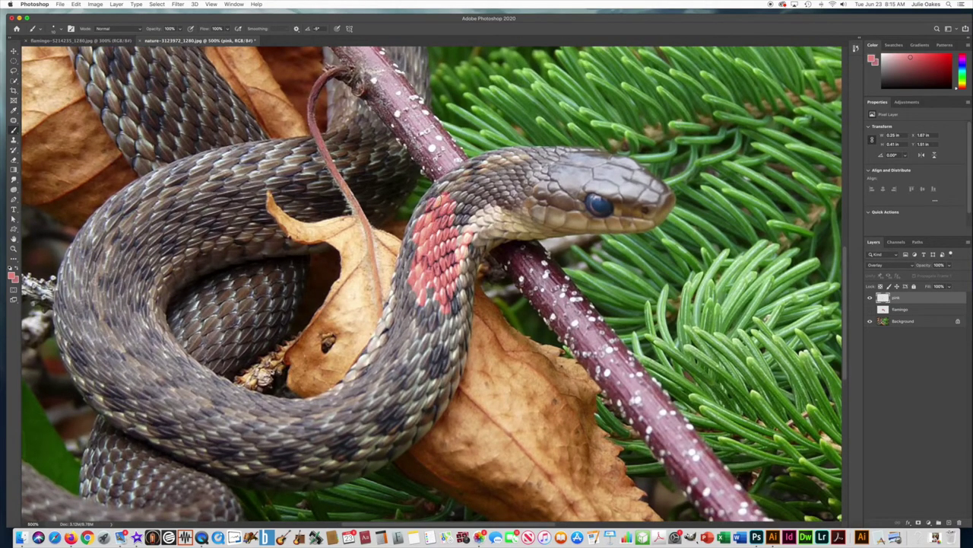
mouse_move(434, 199)
mouse_down()
mouse_move(419, 207)
mouse_move(403, 272)
mouse_move(424, 303)
mouse_move(372, 354)
mouse_move(458, 257)
mouse_move(450, 335)
mouse_move(388, 433)
mouse_move(320, 425)
mouse_move(273, 407)
mouse_move(336, 451)
mouse_move(173, 445)
mouse_up()
scroll(426, 381, right, 1)
scroll(173, 445, left, 4)
mouse_move(593, 228)
mouse_down()
mouse_move(613, 232)
mouse_move(620, 278)
mouse_move(665, 228)
mouse_move(601, 199)
mouse_move(620, 192)
mouse_up()
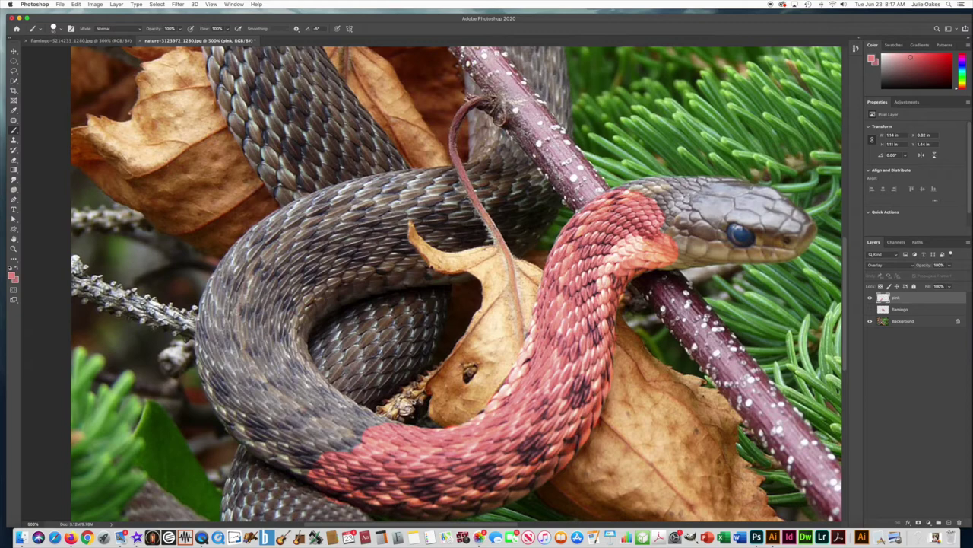
Step: Show the flamingo layer again and erase the excess pink overlapping the flamingo's head with the Eraser
click(870, 310)
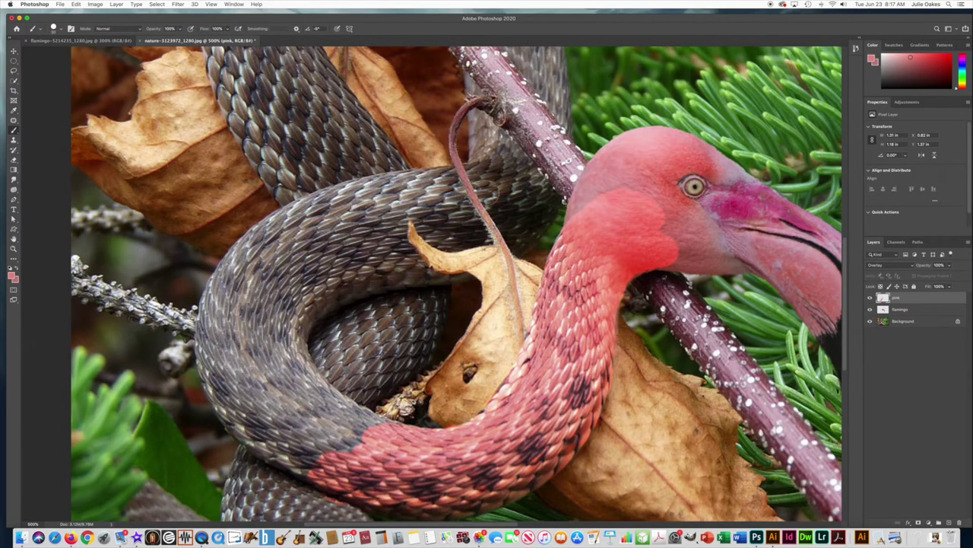
scroll(593, 207, down, 1)
scroll(481, 199, down, 1)
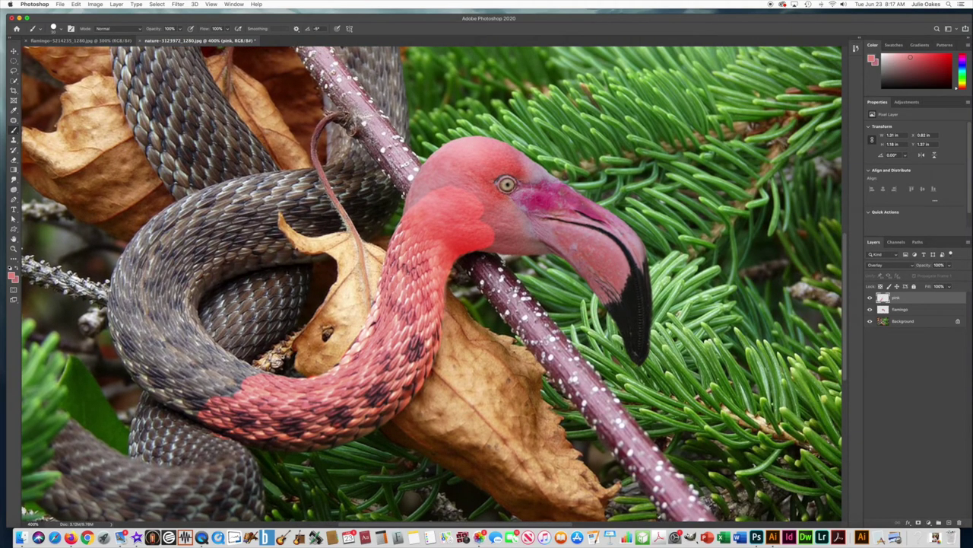
scroll(901, 280, left, 2)
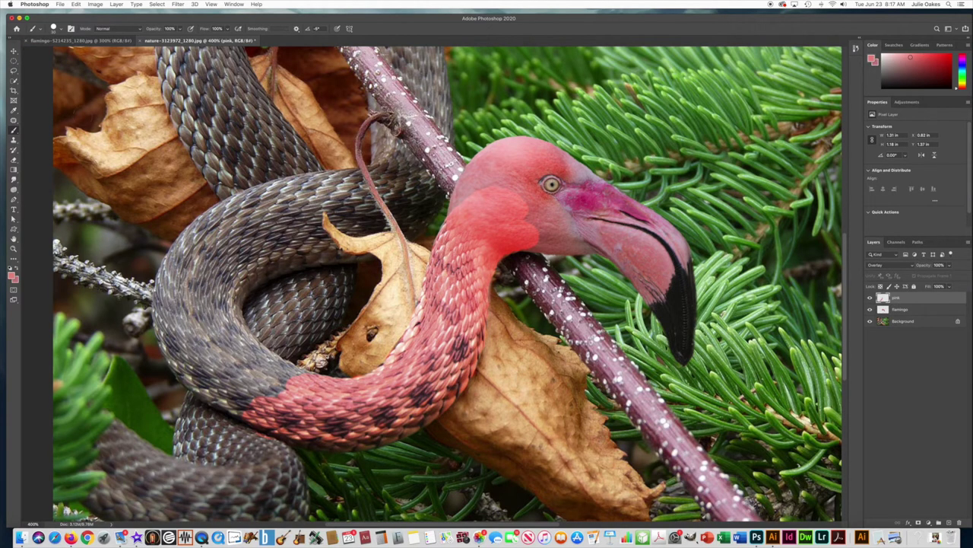
click(13, 159)
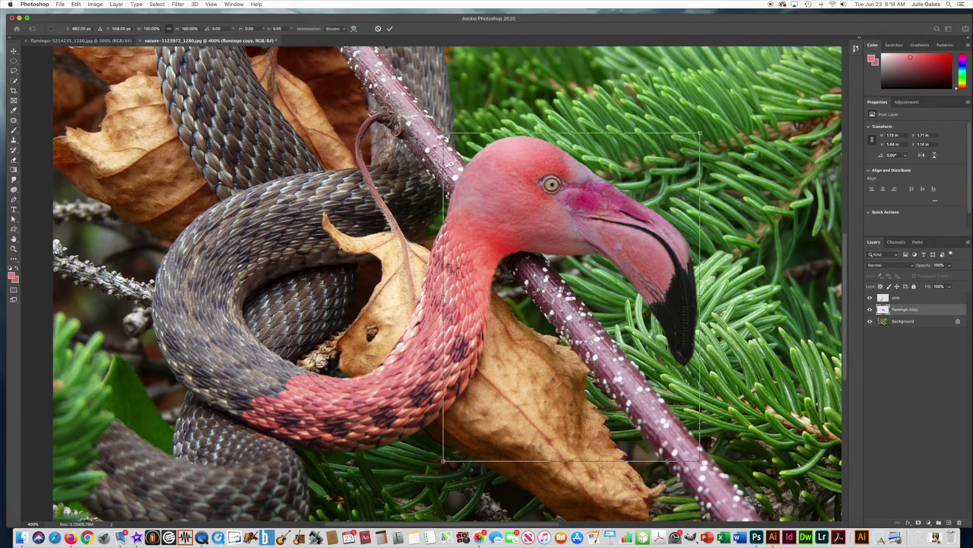
Step: Rotate the flamingo head about 5° clockwise, realign it with the snake's neck, and apply the transform
drag(737, 205, 750, 207)
drag(551, 215, 549, 216)
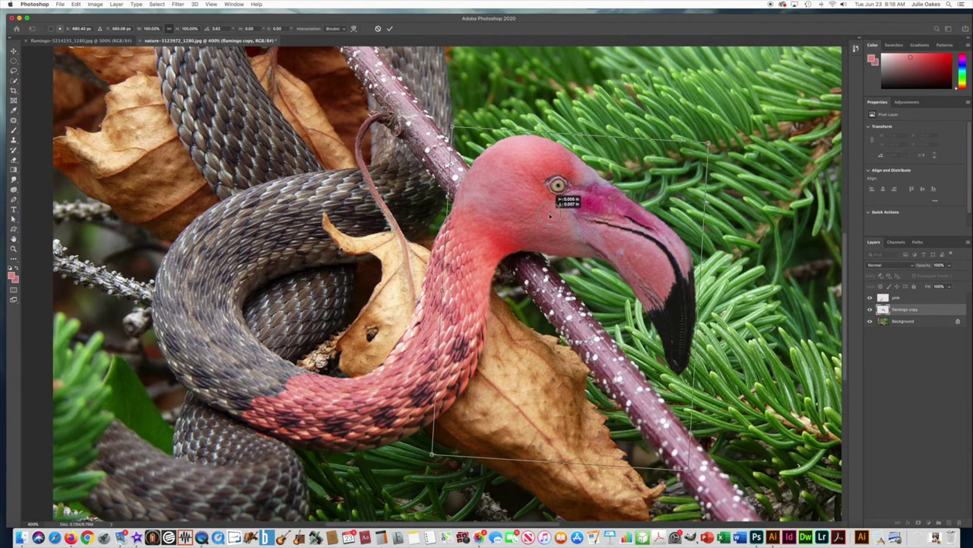
drag(550, 215, 550, 215)
drag(709, 133, 729, 127)
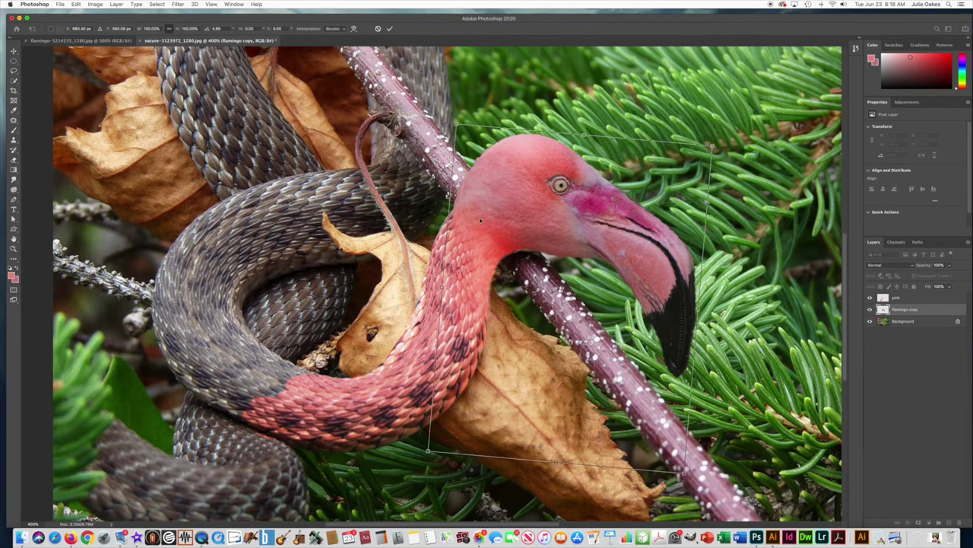
drag(499, 200, 501, 217)
key(Return)
Step: Smudge the back edge of the flamingo's neck into the snake's scales with the Smudge tool
key(e)
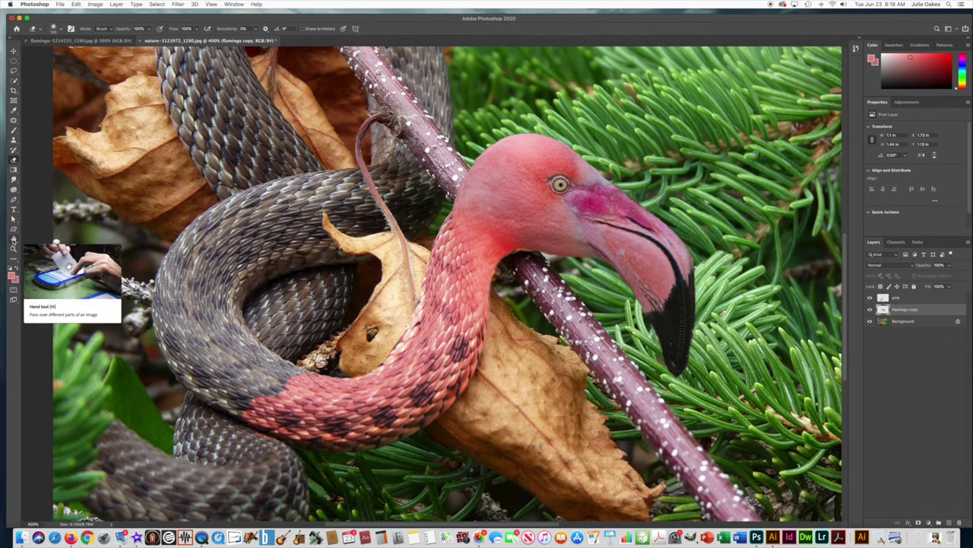
click(13, 239)
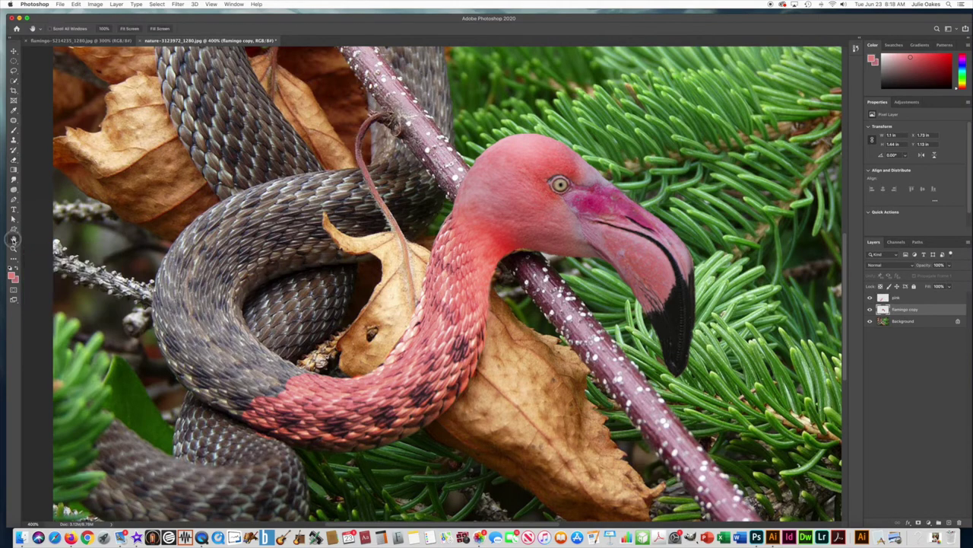
click(13, 180)
click(13, 179)
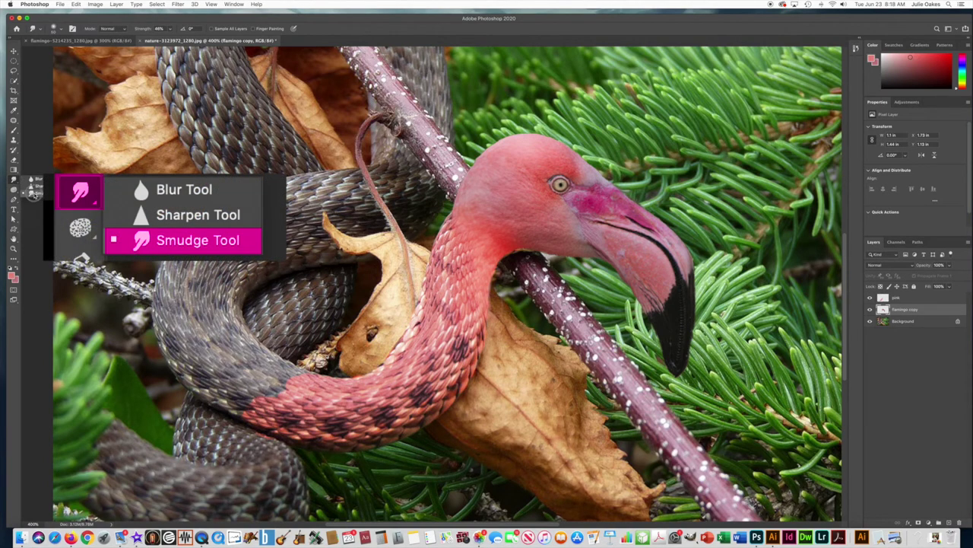
click(38, 196)
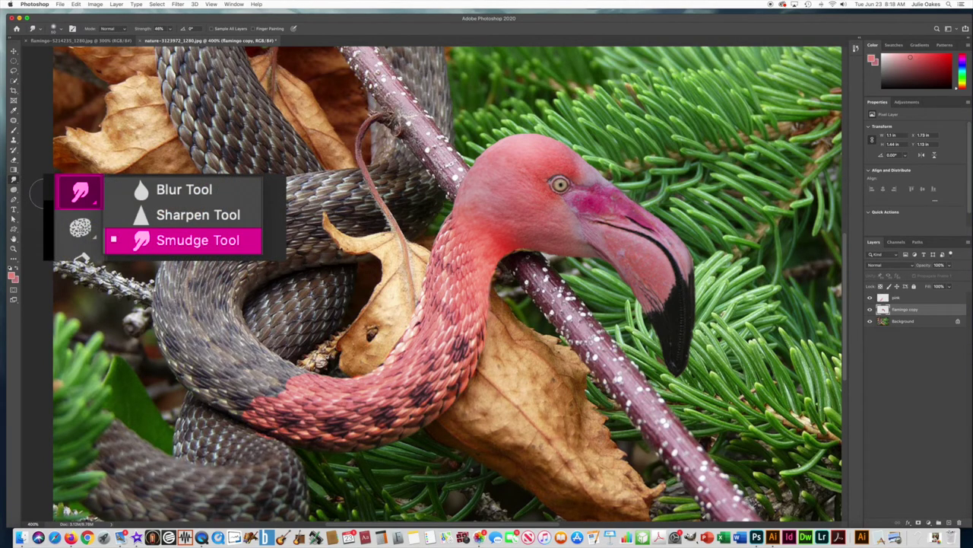
click(56, 28)
mouse_move(55, 71)
mouse_down()
mouse_move(105, 70)
mouse_move(50, 53)
mouse_up()
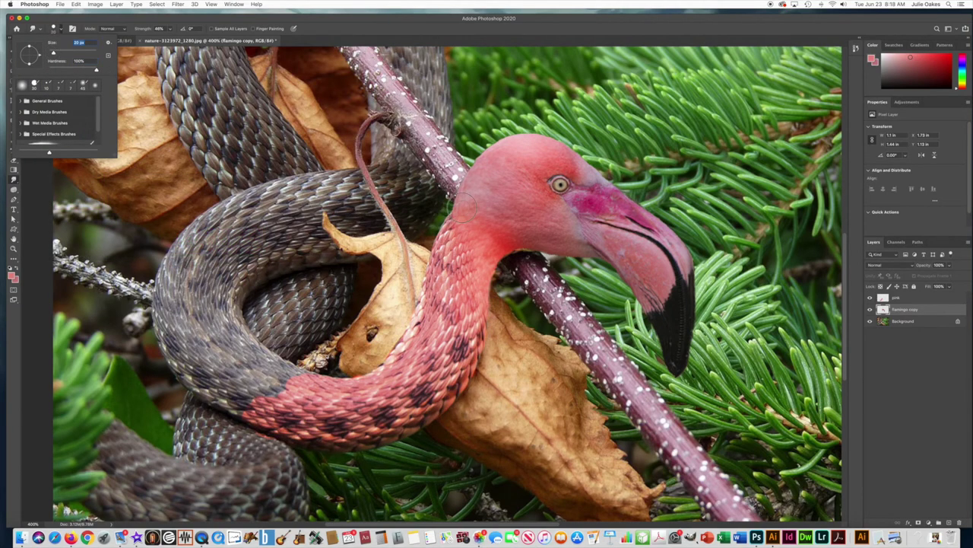
drag(450, 206, 448, 209)
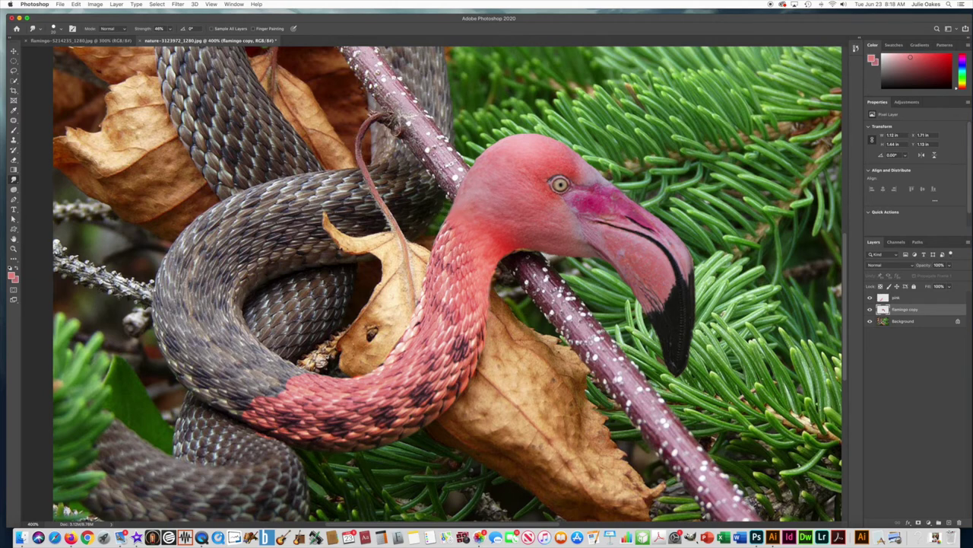
Step: On the pink layer, brush pink over the snake's large coil, its inner section and the part behind the leaf stem
click(886, 298)
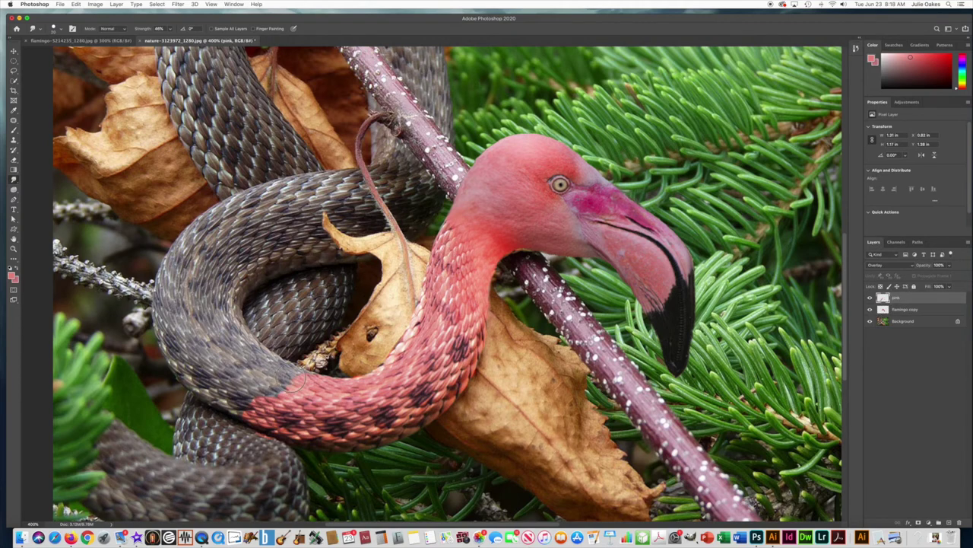
click(13, 130)
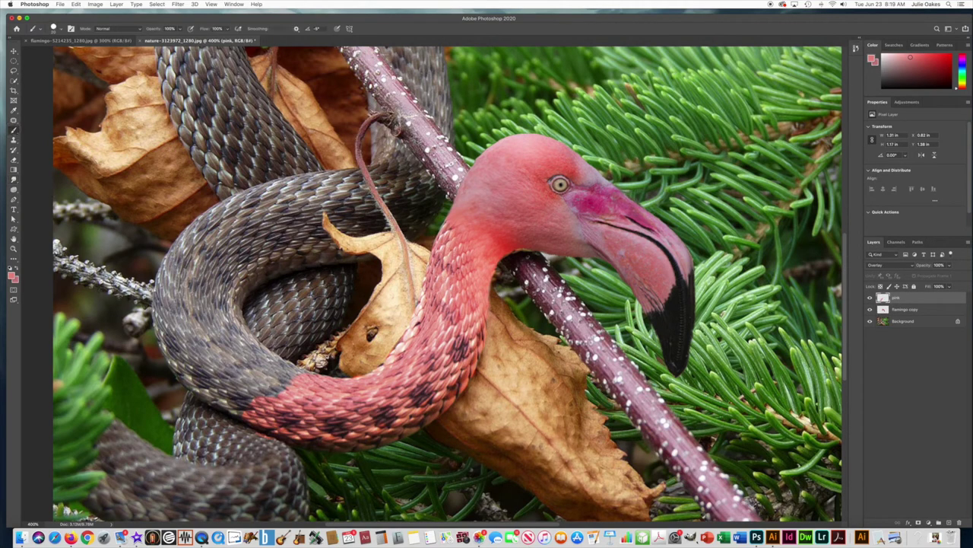
mouse_move(286, 377)
mouse_down()
mouse_move(266, 367)
mouse_move(190, 464)
mouse_move(339, 300)
mouse_move(251, 199)
mouse_move(164, 354)
mouse_up()
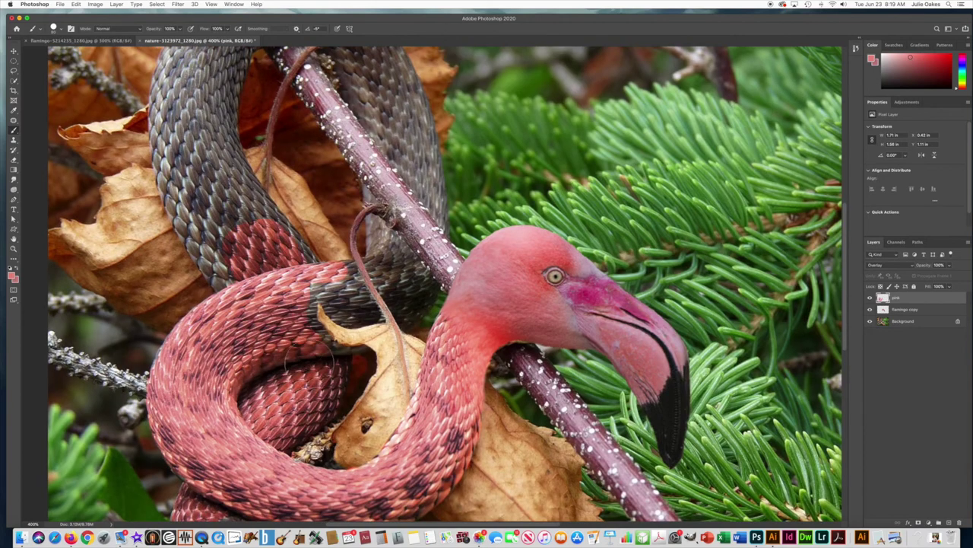
mouse_move(316, 308)
mouse_down()
mouse_move(349, 351)
mouse_move(363, 270)
mouse_move(403, 251)
mouse_move(392, 281)
mouse_up()
Step: Reduce the brush size and paint pink over the snake's upper loop, working around the branch and leaf stem
key(bracketleft)
key(bracketleft)
key(bracketleft)
key(bracketleft)
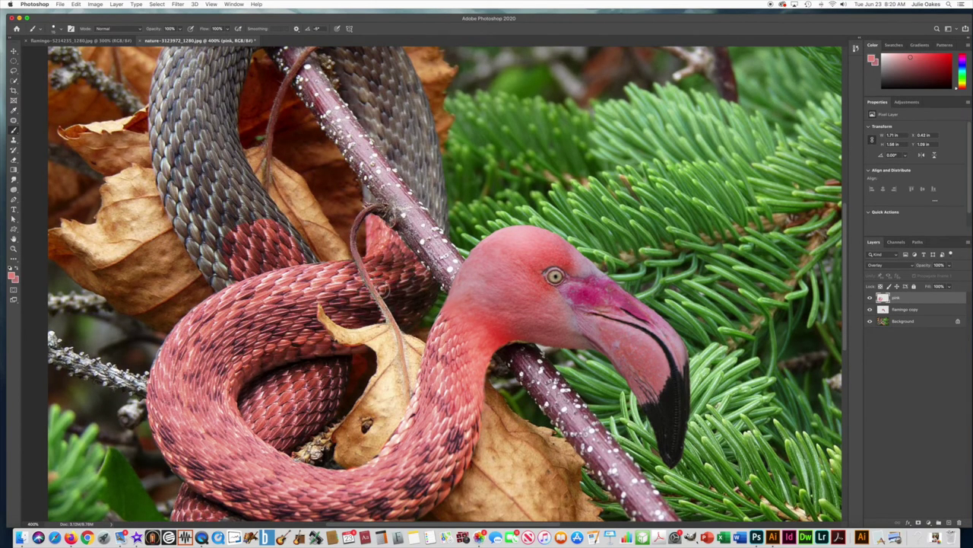
scroll(392, 281, up, 3)
mouse_move(403, 225)
mouse_down()
mouse_move(477, 323)
mouse_move(465, 221)
mouse_move(436, 147)
mouse_move(357, 79)
mouse_move(371, 133)
mouse_up()
scroll(372, 133, up, 1)
mouse_move(319, 95)
mouse_down()
mouse_move(201, 221)
mouse_move(247, 379)
mouse_move(267, 403)
mouse_up()
drag(284, 237, 297, 286)
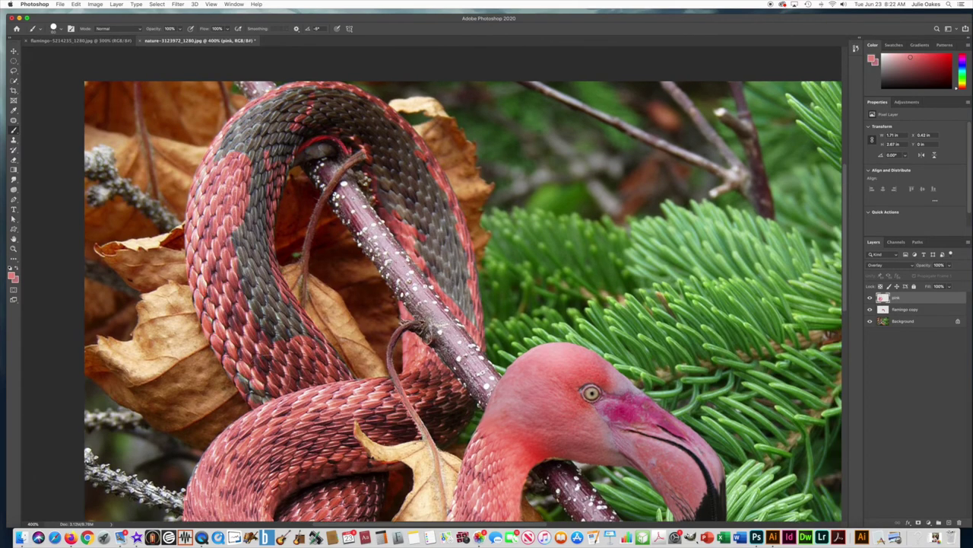
Step: Paint the remaining grey section of the snake's body at the image's lower left pink
scroll(464, 304, up, 5)
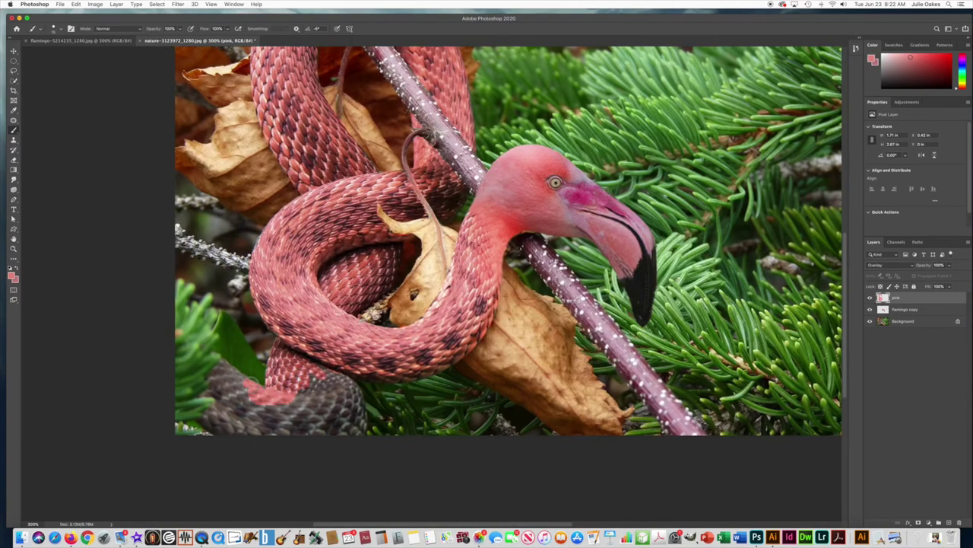
drag(205, 380, 259, 365)
scroll(259, 365, up, 1)
mouse_move(228, 426)
mouse_down()
mouse_move(365, 395)
mouse_move(300, 447)
mouse_up()
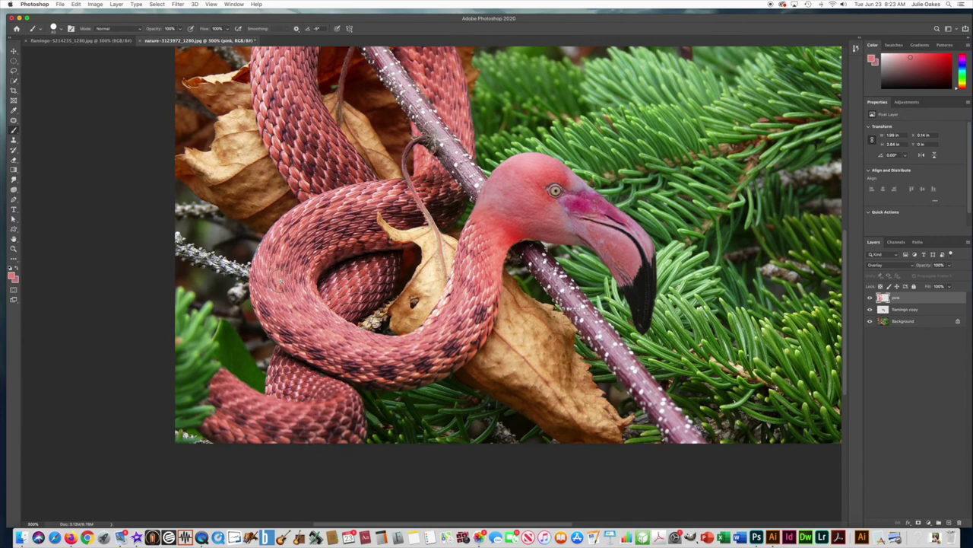
Step: View the whole image and compare it with the flamingo head hidden and shown
key(super+minus)
key(super+minus)
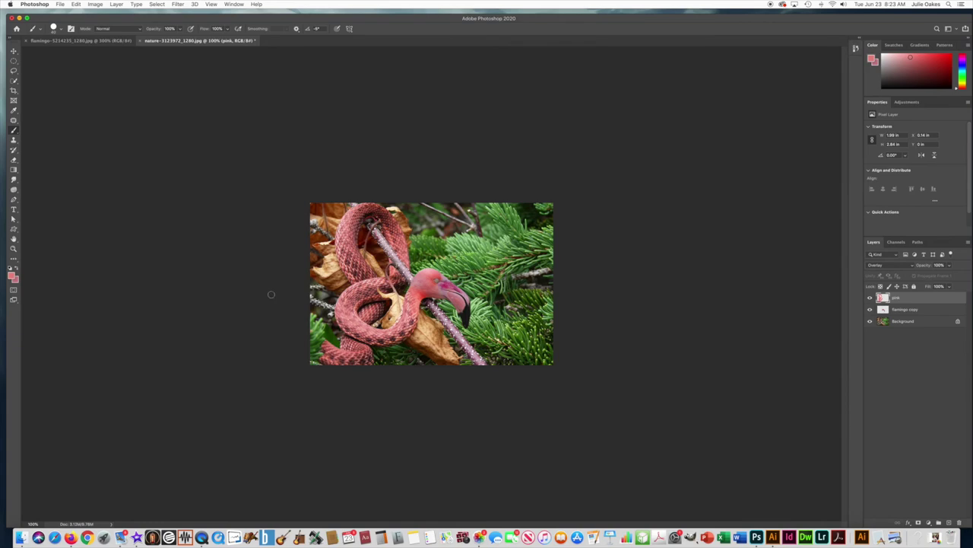
key(super+plus)
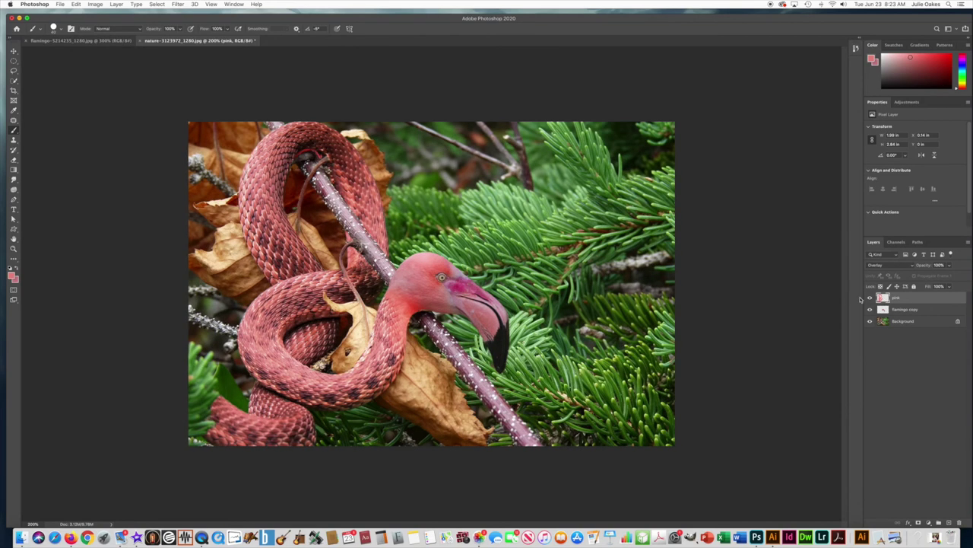
click(870, 309)
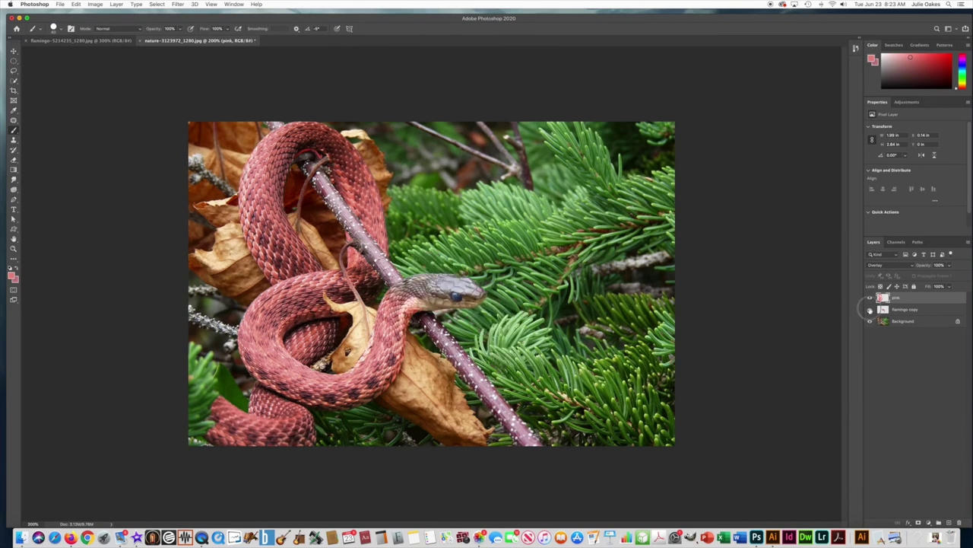
click(870, 310)
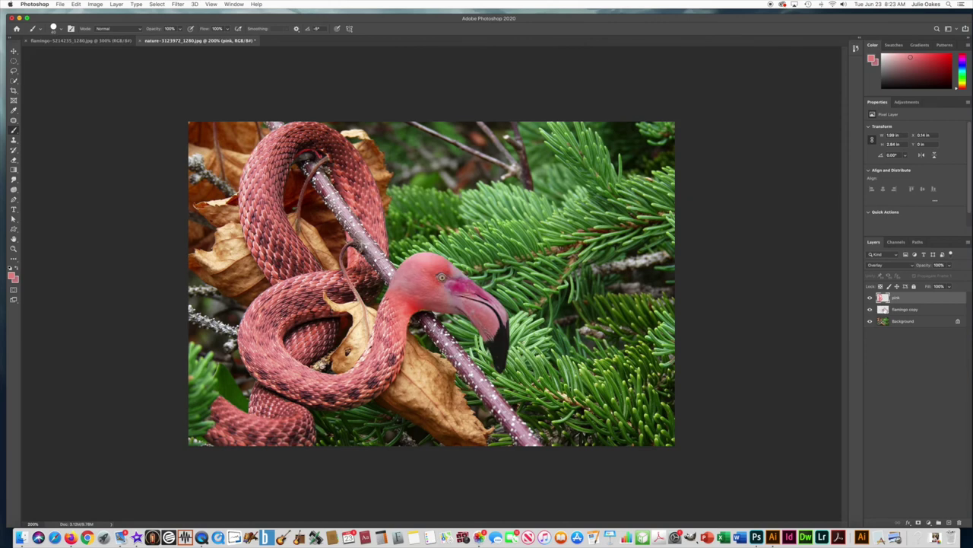
Step: On the flamingo copy layer, erase the leftover fringe beneath the flamingo's throat, and set the eraser opacity to 14%
click(896, 311)
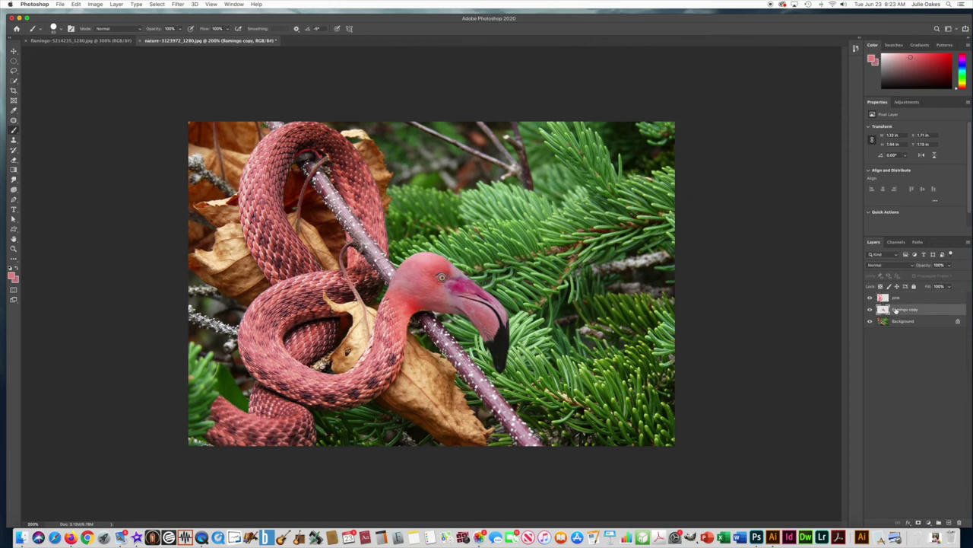
key(e)
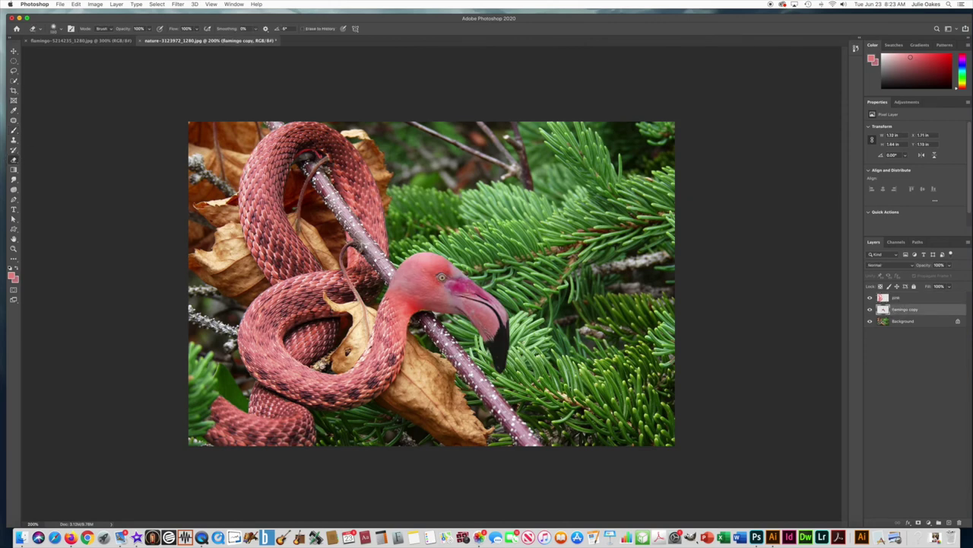
scroll(415, 319, up, 5)
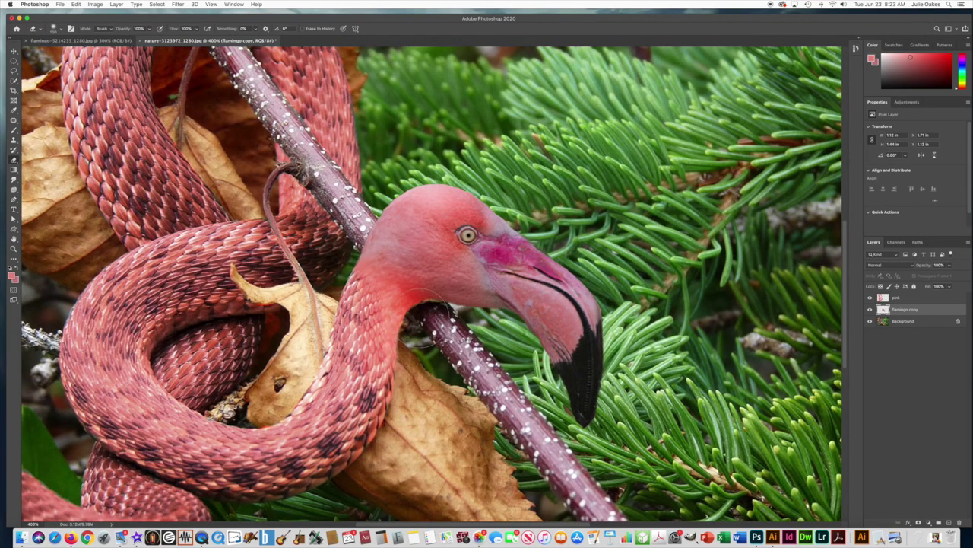
click(419, 320)
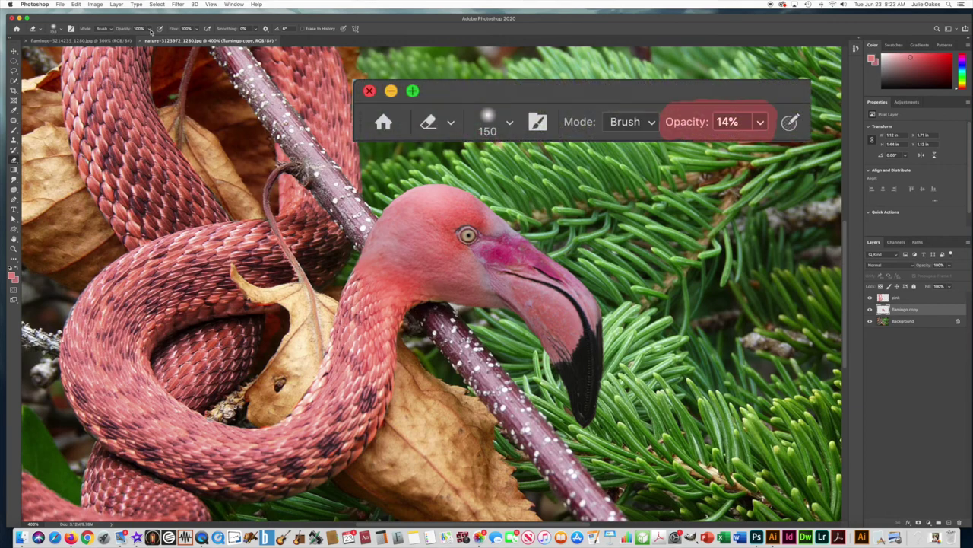
click(150, 31)
drag(149, 40, 116, 40)
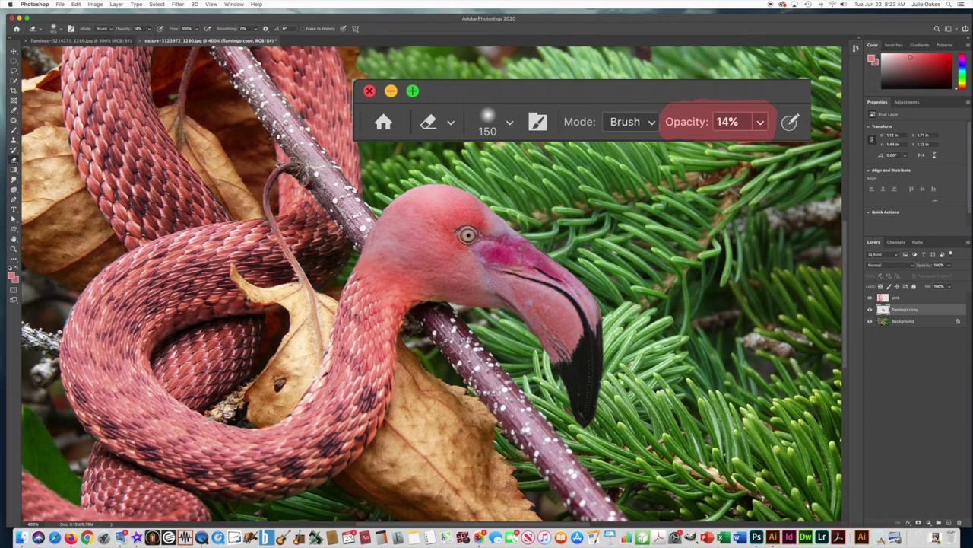